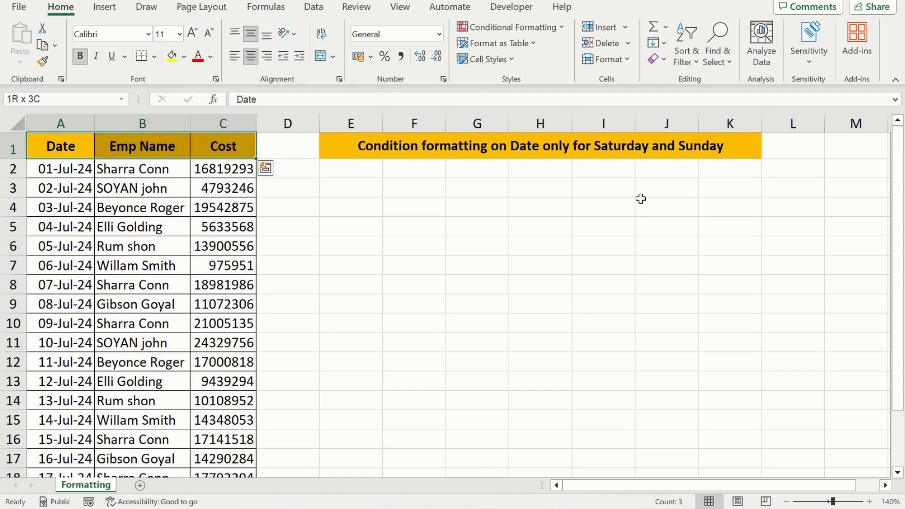
Step: Look over the Date, Emp Name and Cost table from its header row to the last record
{"action": "key", "text": "ctrl+shift+Down"}
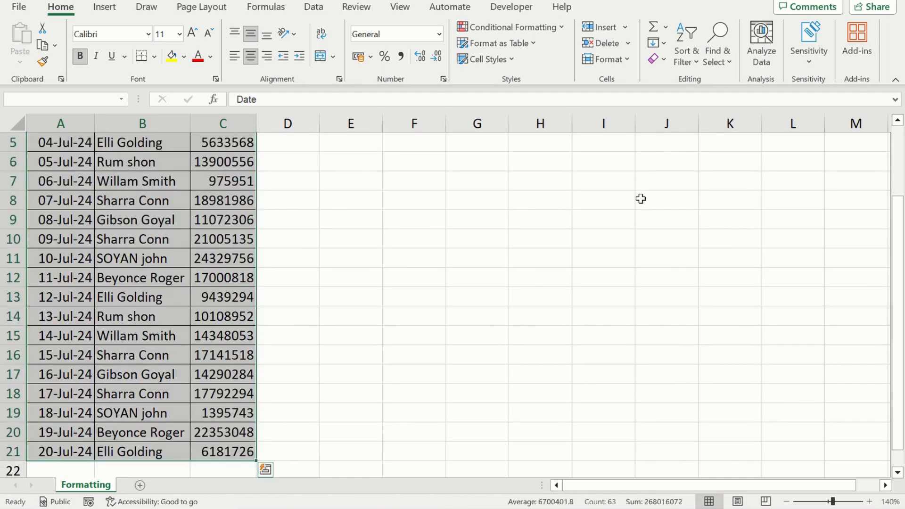
{"action": "key", "text": "ctrl+Home"}
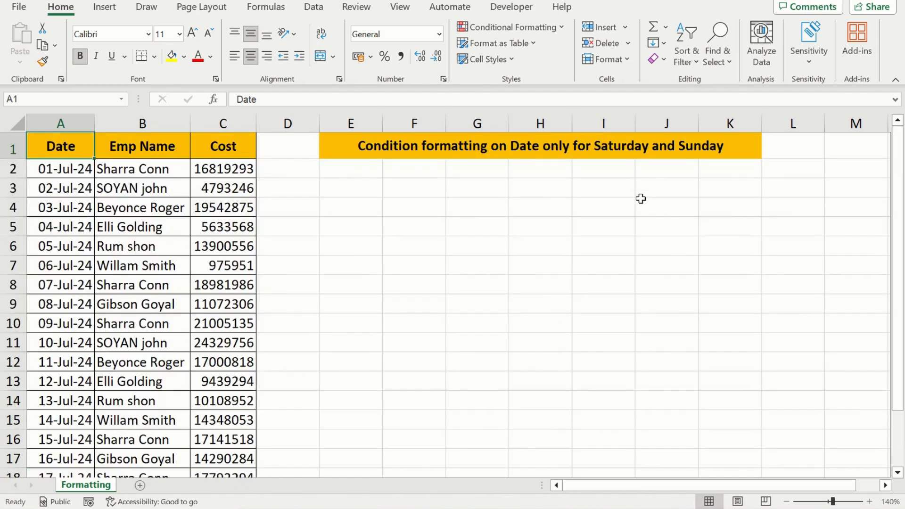
{"action": "key", "text": "Right"}
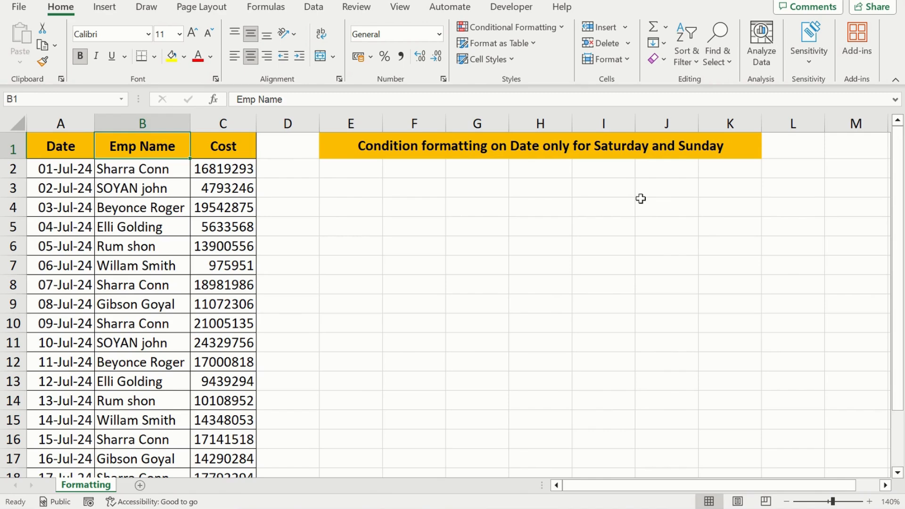
{"action": "key", "text": "Right"}
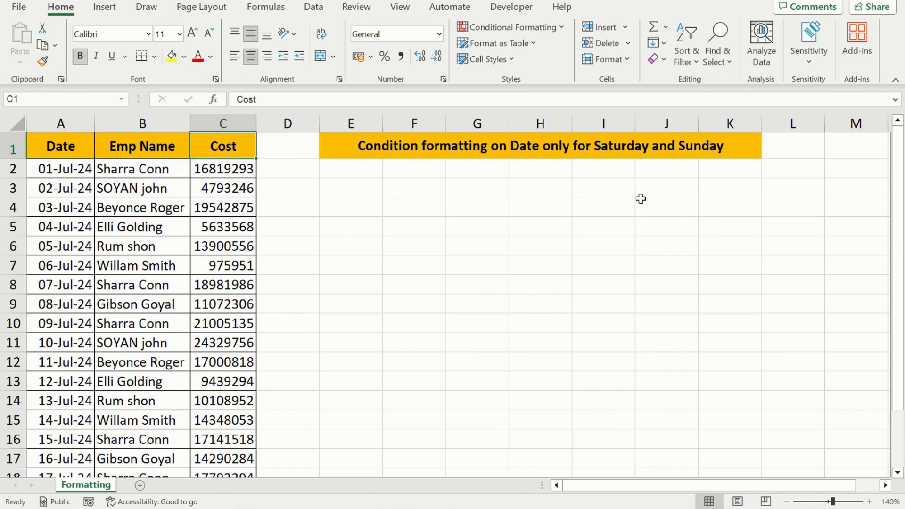
{"action": "key", "text": "Down"}
{"action": "key", "text": "Down"}
{"action": "key", "text": "Down"}
{"action": "key", "text": "Up"}
{"action": "key", "text": "Up"}
{"action": "key", "text": "Up"}
{"action": "key", "text": "Home"}
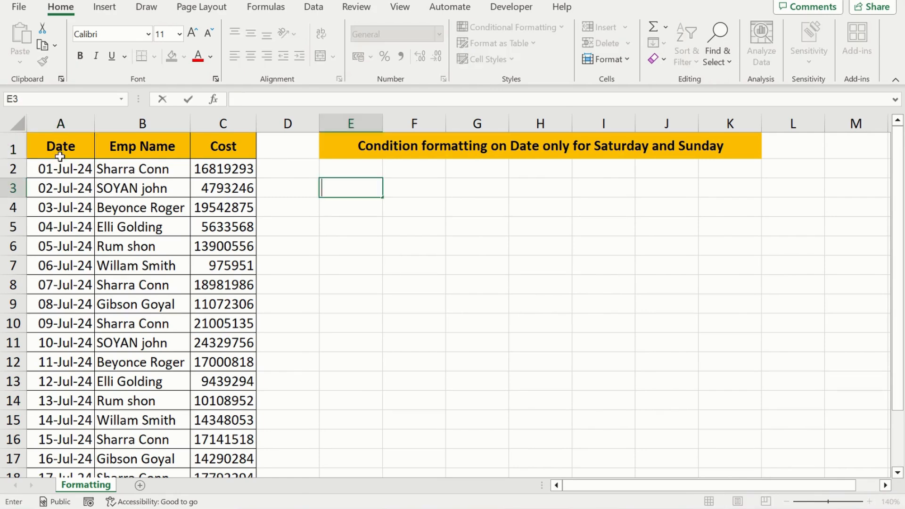
{"action": "key", "text": "Up"}
{"action": "key", "text": "Up"}
{"action": "key", "text": "Left"}
{"action": "key", "text": "Left"}
{"action": "key", "text": "Left"}
{"action": "key", "text": "Left"}
{"action": "key", "text": "Down"}
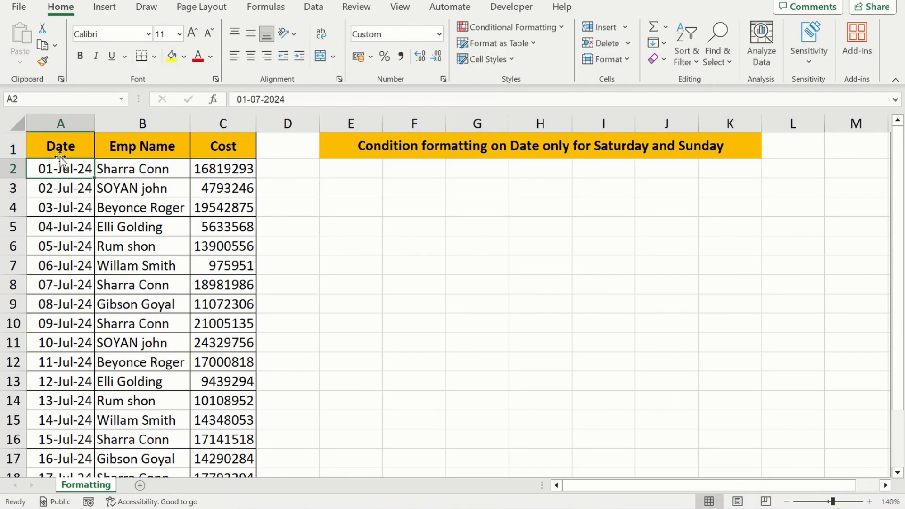
{"action": "key", "text": "Right"}
{"action": "key", "text": "Right"}
{"action": "key", "text": "Right"}
{"action": "key", "text": "Left"}
{"action": "key", "text": "Left"}
{"action": "key", "text": "Left"}
{"action": "key", "text": "Right"}
{"action": "key", "text": "Right"}
{"action": "key", "text": "Right"}
{"action": "key", "text": "Right"}
{"action": "key", "text": "Right"}
{"action": "key", "text": "Right"}
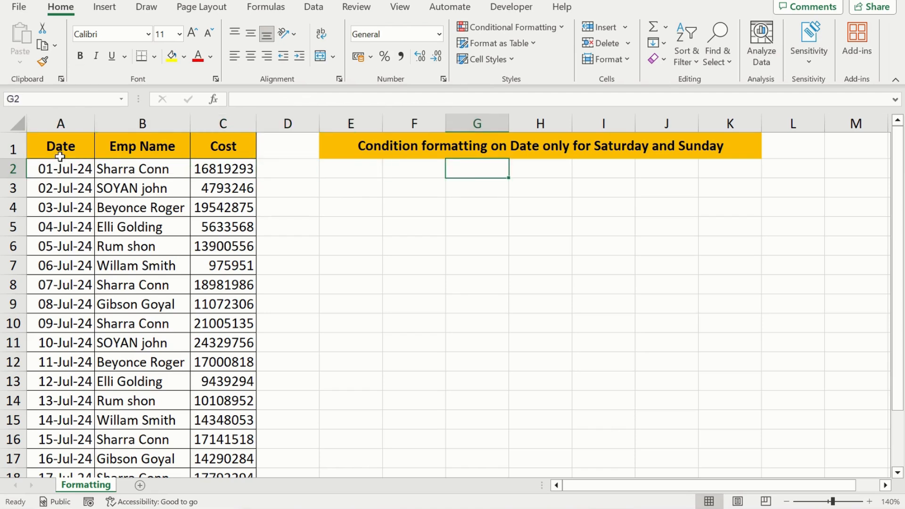
{"action": "key", "text": "Down"}
{"action": "key", "text": "Right"}
{"action": "key", "text": "Right"}
{"action": "key", "text": "Up"}
{"action": "key", "text": "Up"}
{"action": "key", "text": "Down"}
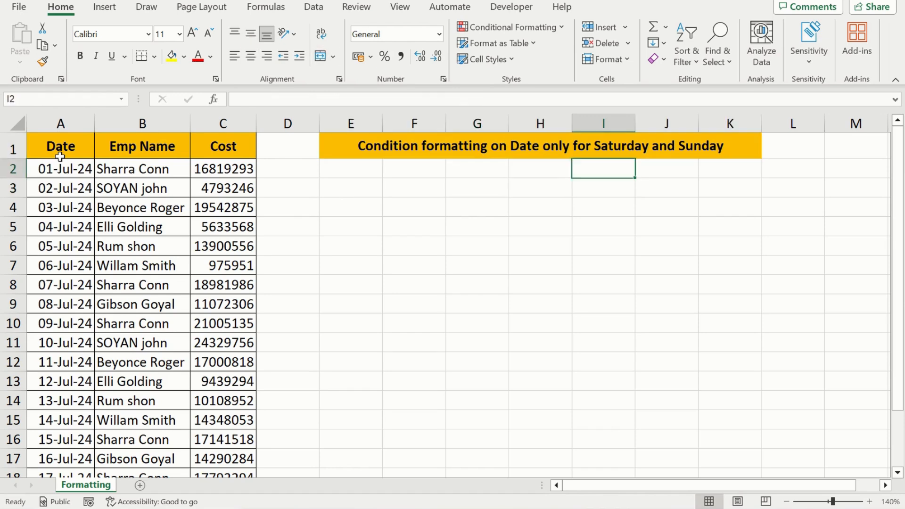
Step: Enter a TEXT formula in D2 that references the date in A2 with an empty format string
{"action": "key", "text": "Down"}
{"action": "key", "text": "Home"}
{"action": "key", "text": "Right"}
{"action": "key", "text": "Right"}
{"action": "key", "text": "Right"}
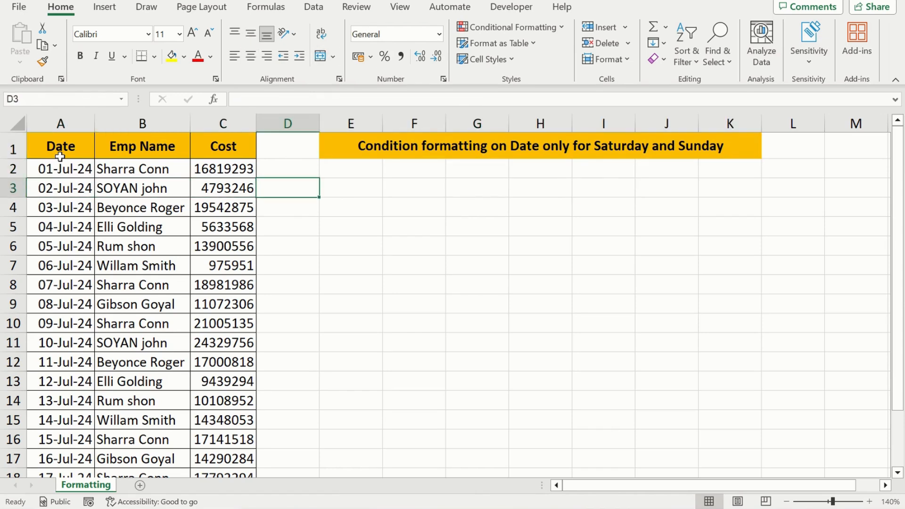
{"action": "key", "text": "Up"}
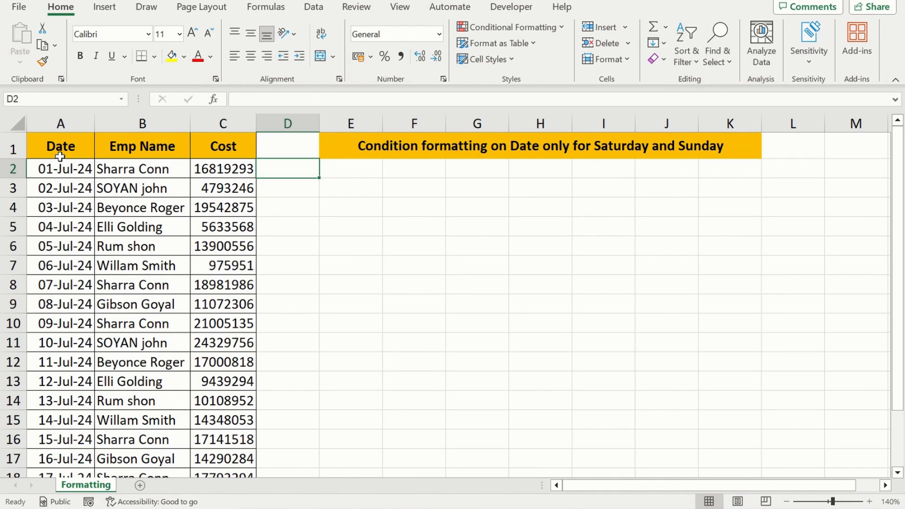
{"action": "type", "text": "=tex"}
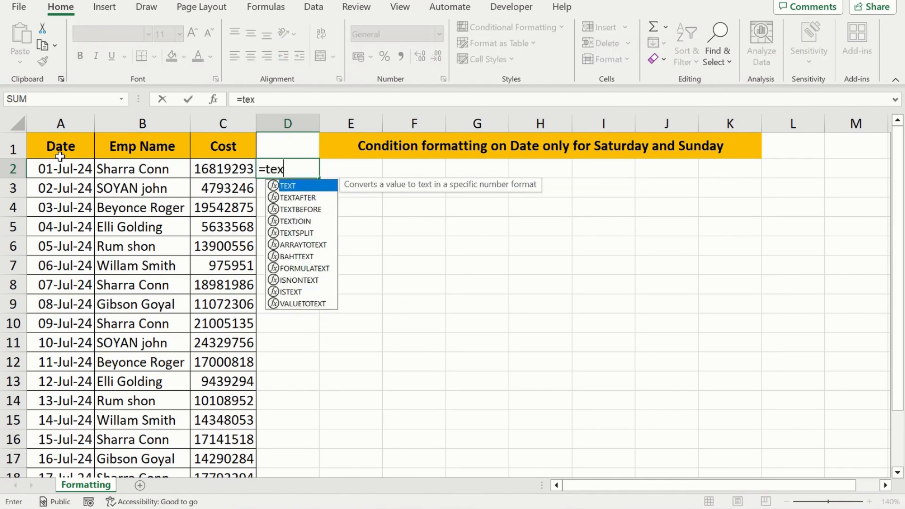
{"action": "key", "text": "Tab"}
{"action": "key", "text": "Left"}
{"action": "key", "text": "Left"}
{"action": "key", "text": "Left"}
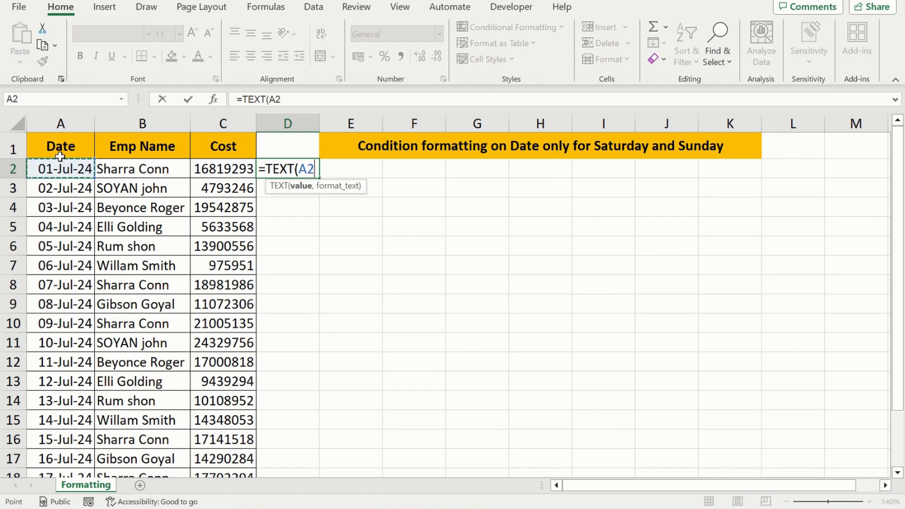
{"action": "type", "text": ",\"\""}
{"action": "key", "text": "Left"}
{"action": "key", "text": "Right"}
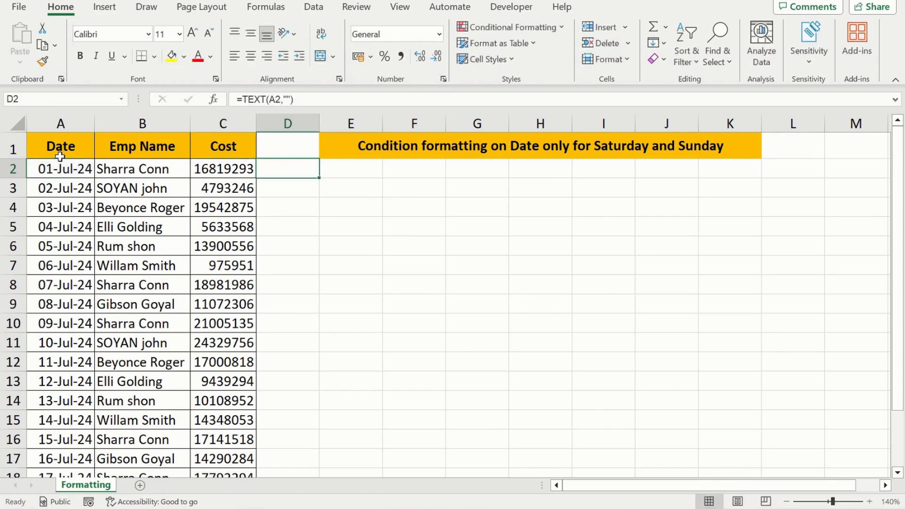
Step: Add the "ddd" format code to the formula in D2, making it =TEXT(A2,"ddd")
{"action": "key", "text": "F2"}
{"action": "key", "text": "Left"}
{"action": "key", "text": "Left"}
{"action": "type", "text": "ddd"}
{"action": "key", "text": "Right"}
{"action": "key", "text": "Right"}
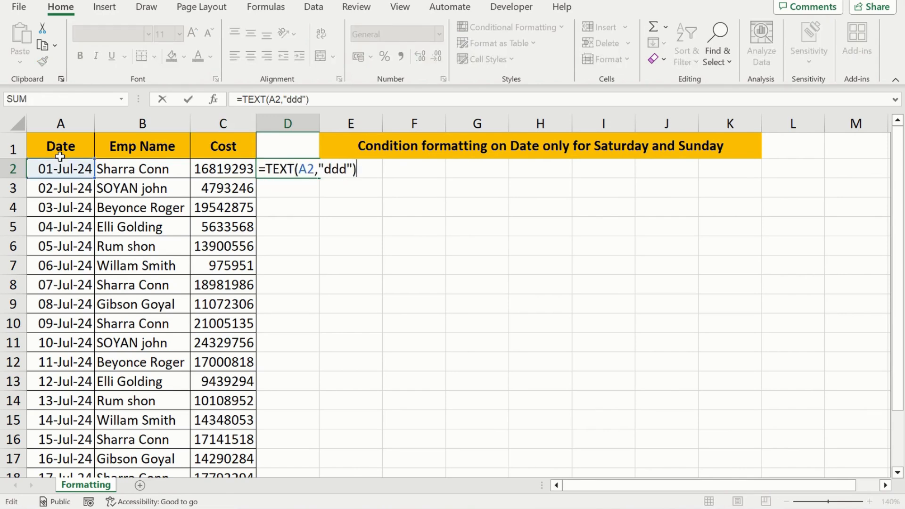
{"action": "key", "text": "Return"}
Step: Fill the weekday formula from D2 down column D to the last table row
{"action": "key", "text": "Up"}
{"action": "key", "text": "Home"}
{"action": "key", "text": "Right"}
{"action": "key", "text": "Right"}
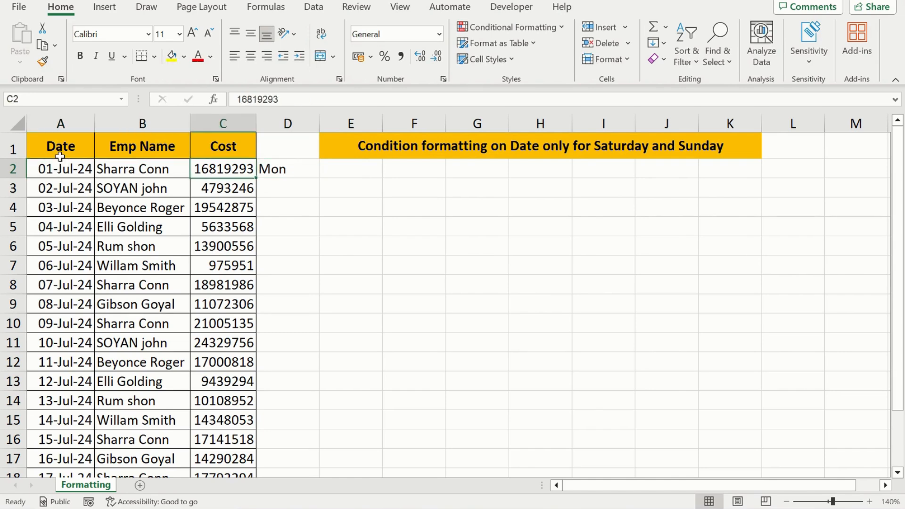
{"action": "key", "text": "ctrl+Down"}
{"action": "key", "text": "Right"}
{"action": "key", "text": "ctrl+shift+Up"}
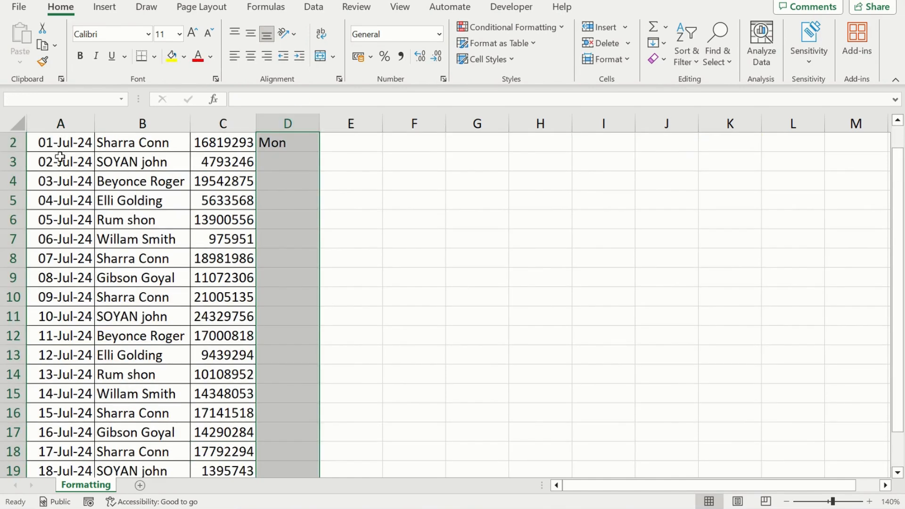
{"action": "key", "text": "ctrl+d"}
{"action": "key", "text": "ctrl+Up"}
{"action": "key", "text": "Up"}
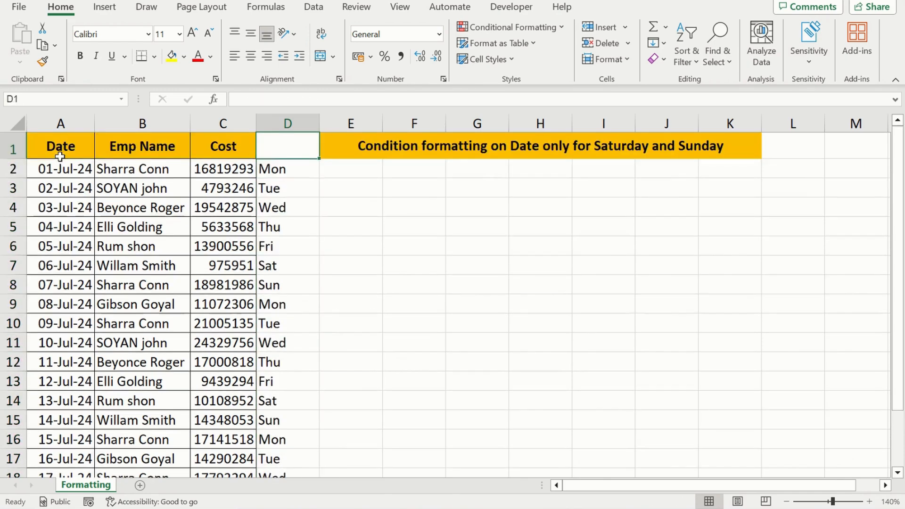
Step: Review the weekday names in column D against the dates in column A
{"action": "key", "text": "Down"}
{"action": "key", "text": "Left"}
{"action": "key", "text": "Left"}
{"action": "key", "text": "Left"}
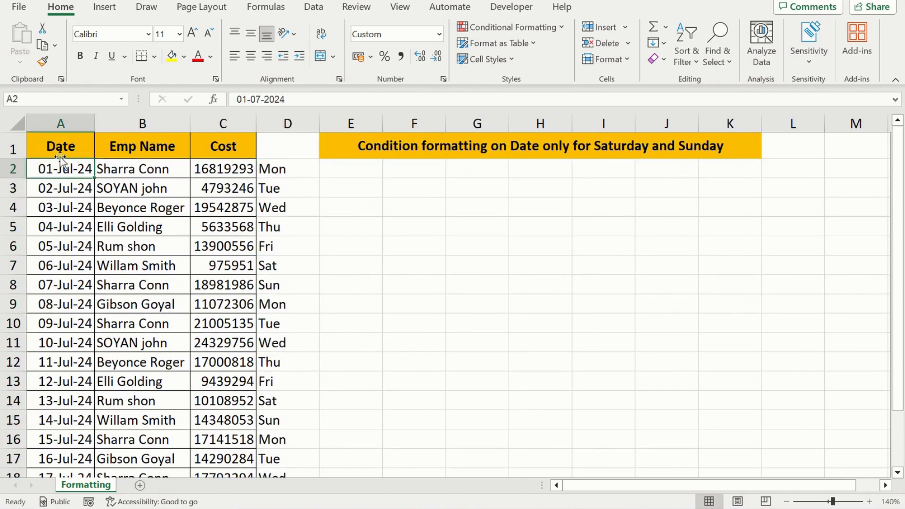
{"action": "key", "text": "Right"}
{"action": "key", "text": "Right"}
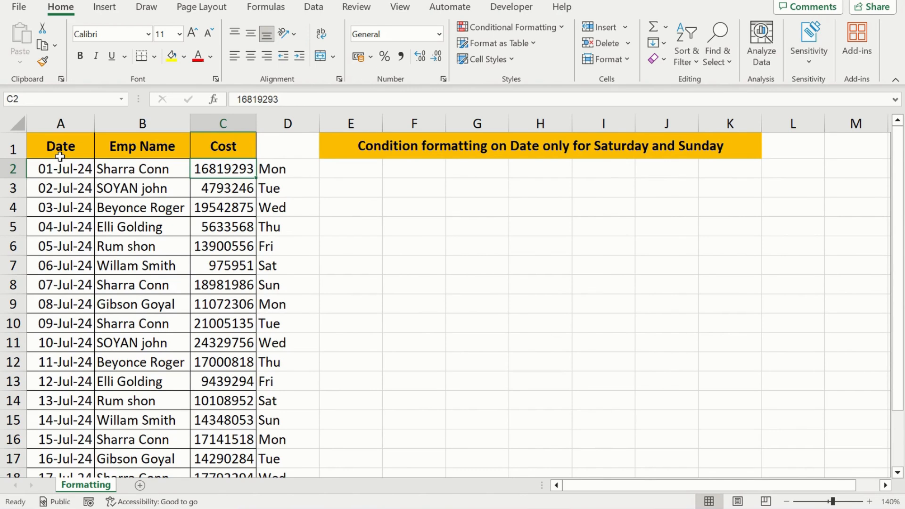
{"action": "key", "text": "Right"}
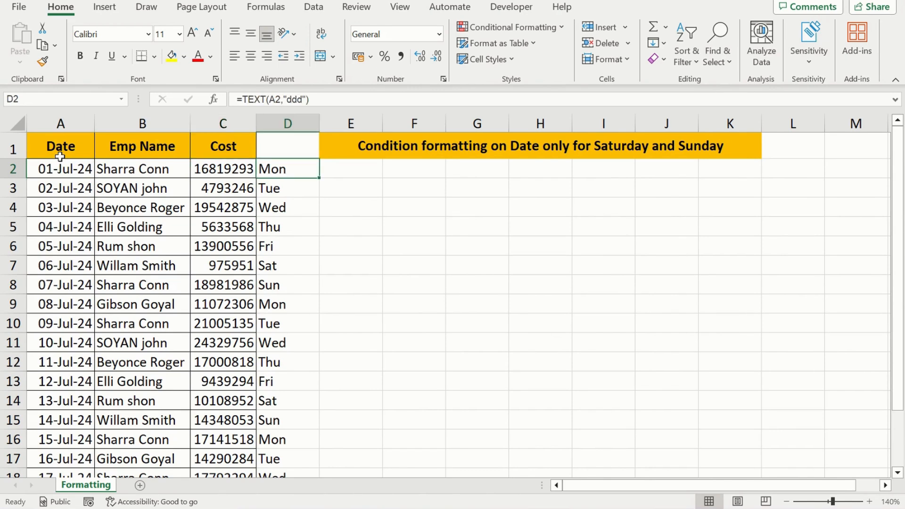
{"action": "key", "text": "ctrl+Down"}
{"action": "key", "text": "ctrl+Up"}
{"action": "key", "text": "Down"}
{"action": "key", "text": "Up"}
{"action": "key", "text": "Down"}
{"action": "key", "text": "Down"}
{"action": "key", "text": "Down"}
{"action": "key", "text": "Down"}
{"action": "key", "text": "Down"}
{"action": "key", "text": "Down"}
{"action": "key", "text": "Up"}
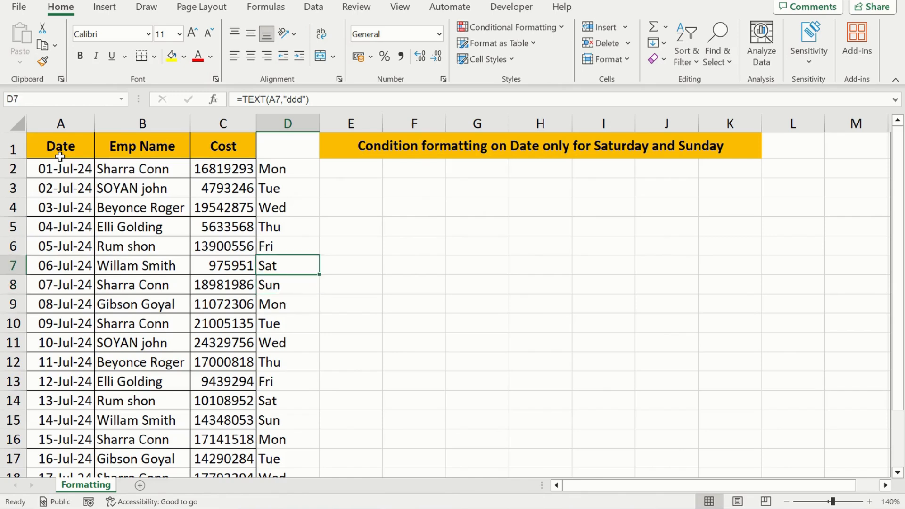
Step: Select the first Saturday and Sunday rows, A7:D8, to examine the weekend records
{"action": "key", "text": "Home"}
{"action": "key", "text": "shift+Down"}
{"action": "key", "text": "shift+Right"}
{"action": "key", "text": "shift+Right"}
{"action": "key", "text": "shift+Right"}
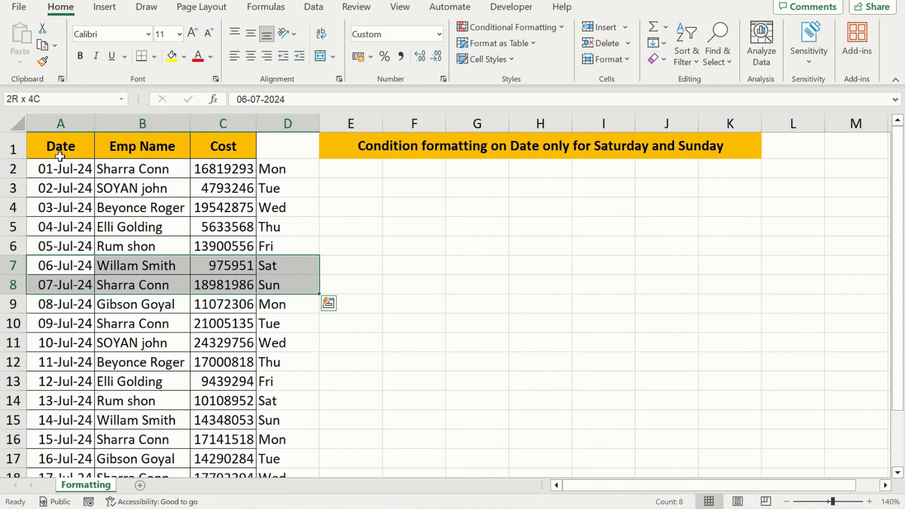
{"action": "key", "text": "Right"}
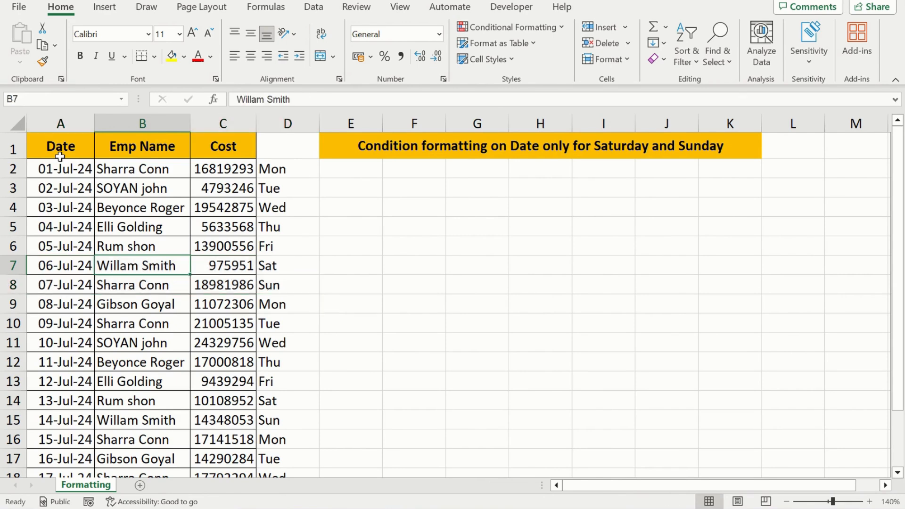
Step: Extend the formula in D2 to test for Saturday, making it =TEXT(A2,"ddd")="Sat"
{"action": "key", "text": "Right"}
{"action": "key", "text": "Right"}
{"action": "key", "text": "ctrl+Up"}
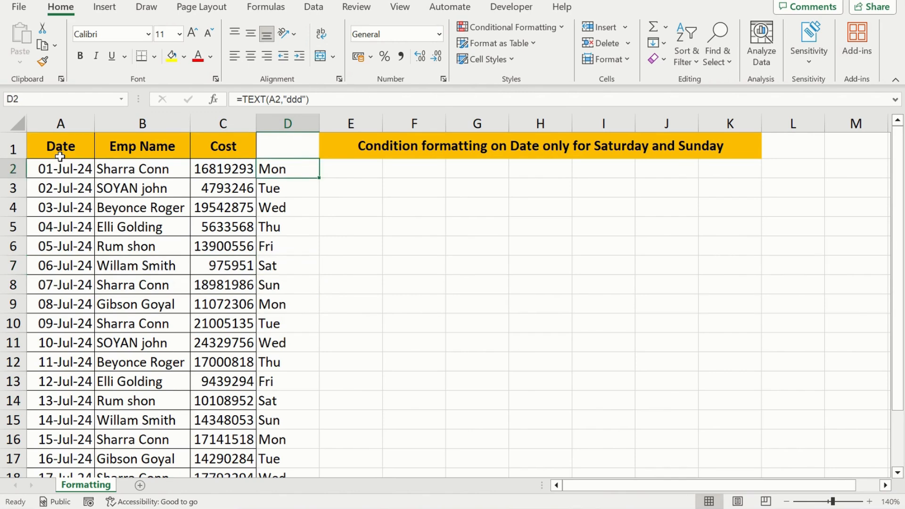
{"action": "key", "text": "F2"}
{"action": "type", "text": "="}
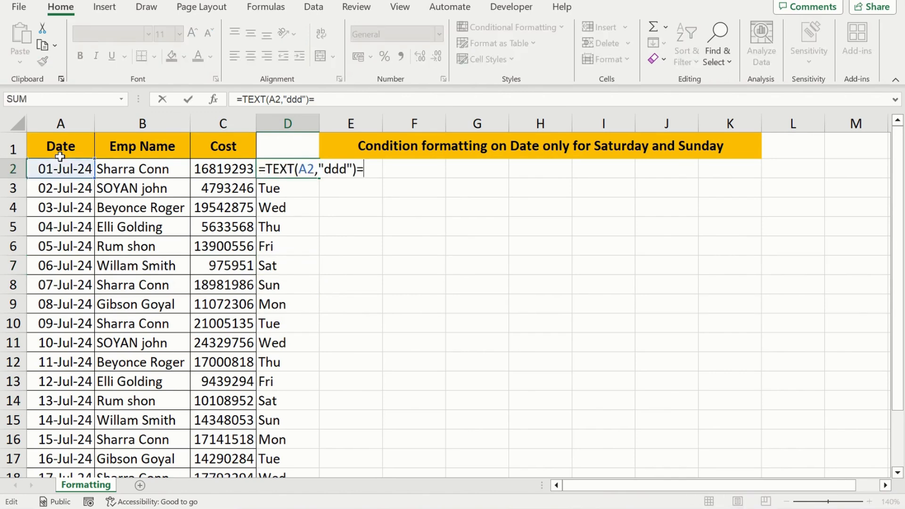
{"action": "type", "text": "\"Sat"}
{"action": "type", "text": "\")"}
{"action": "key", "text": "BackSpace"}
{"action": "key", "text": "Return"}
{"action": "key", "text": "Up"}
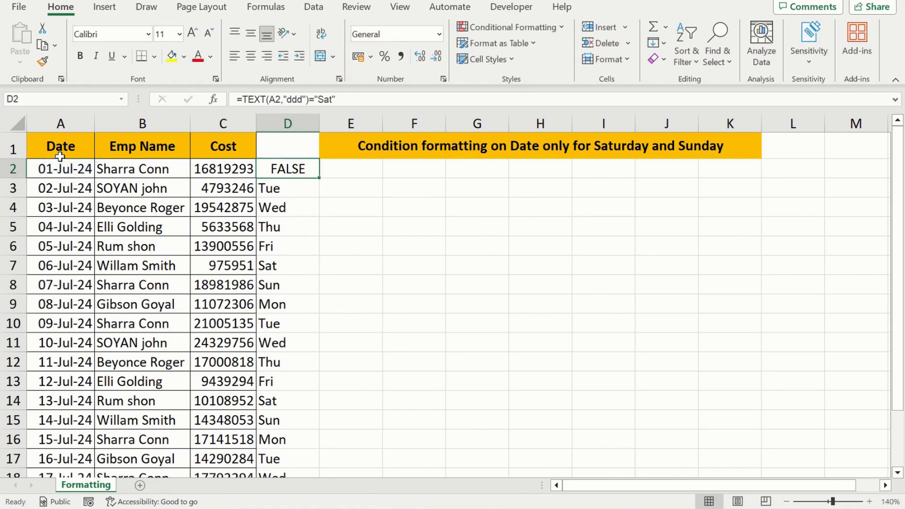
Step: Fill the Saturday test from D2 down through the last table row
{"action": "key", "text": "ctrl+shift+Down"}
{"action": "key", "text": "ctrl+d"}
{"action": "scroll", "coordinate": [60, 157], "scroll_direction": "up", "scroll_amount": 2}
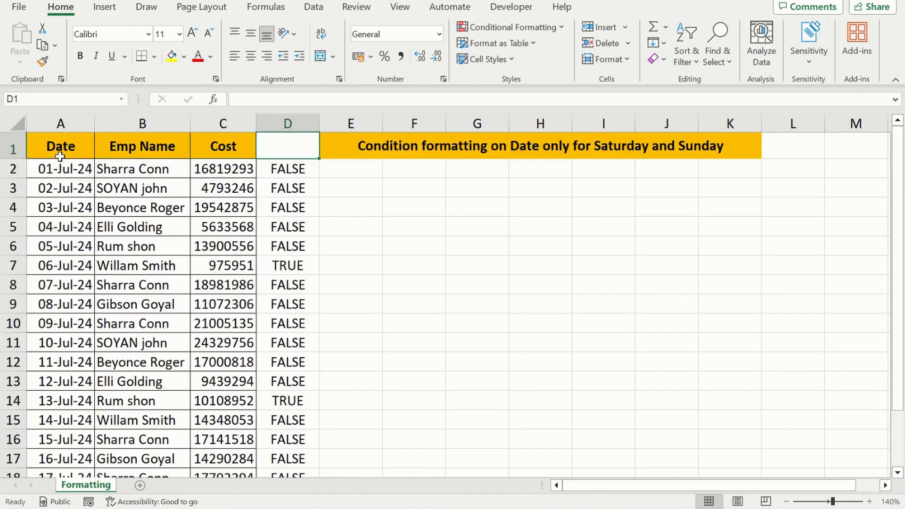
{"action": "key", "text": "Down"}
{"action": "key", "text": "Down"}
{"action": "key", "text": "Up"}
{"action": "key", "text": "Up"}
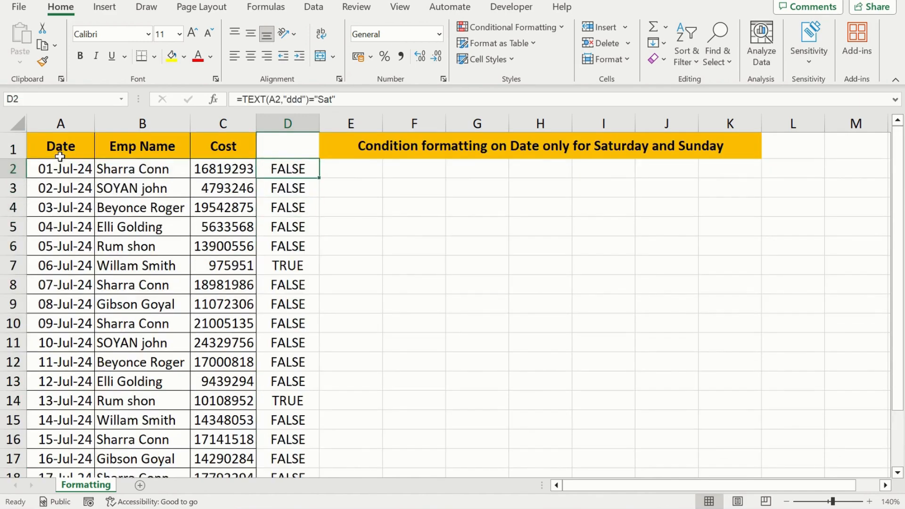
Step: Change the comparison text in D2's formula to "Sun", making it =TEXT(A2,"ddd")="Sun"
{"action": "key", "text": "F2"}
{"action": "key", "text": "Left"}
{"action": "key", "text": "BackSpace"}
{"action": "key", "text": "BackSpace"}
{"action": "key", "text": "BackSpace"}
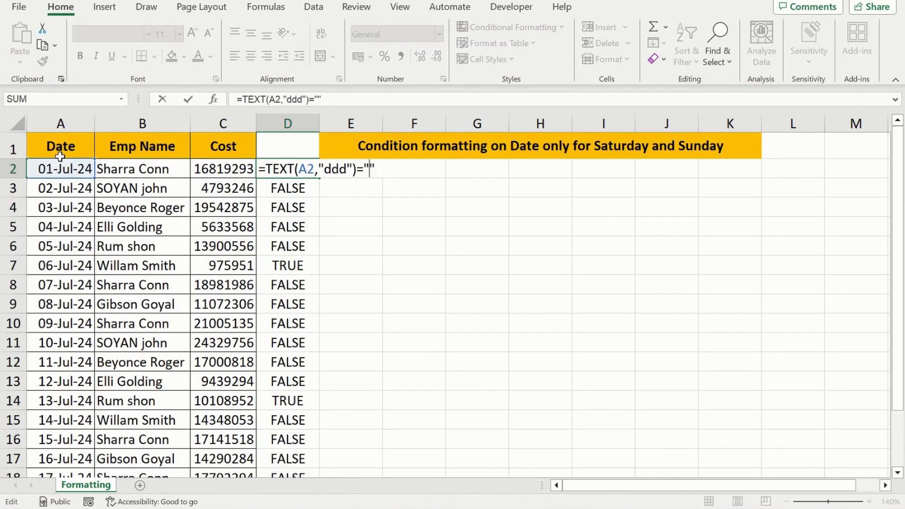
{"action": "type", "text": "Sun"}
{"action": "key", "text": "Return"}
{"action": "key", "text": "Up"}
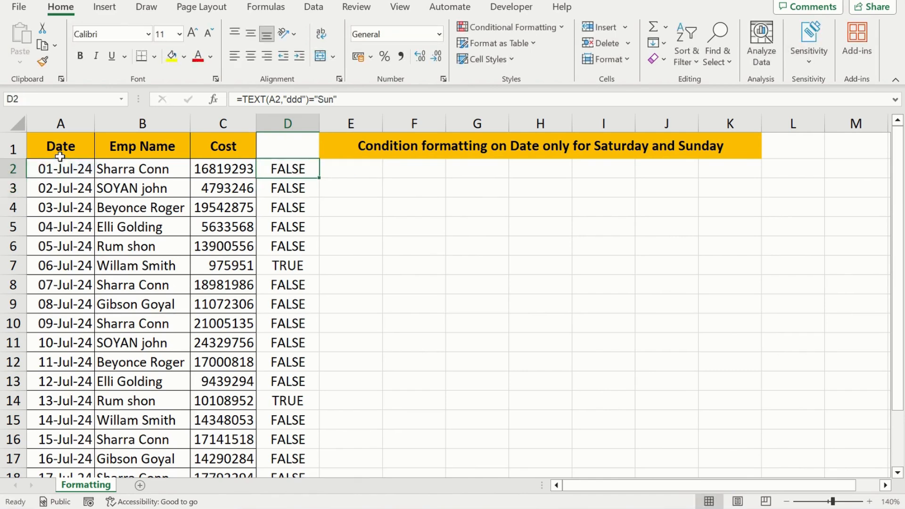
Step: Fill the Sunday test from D2 down through the last table row
{"action": "key", "text": "ctrl+shift+Down"}
{"action": "key", "text": "ctrl+d"}
{"action": "key", "text": "Up"}
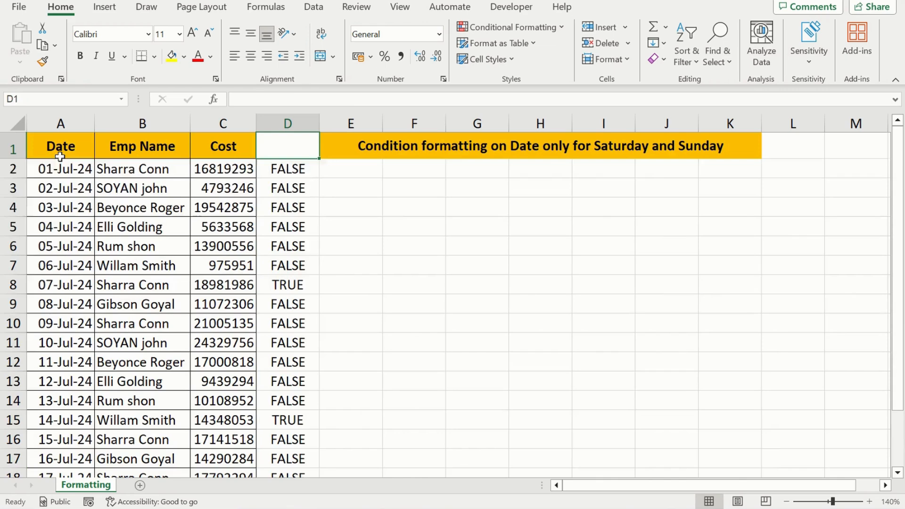
Step: Examine row 8, dated 07-Jul-24, and its Sunday test result in column D
{"action": "key", "text": "Down"}
{"action": "key", "text": "Down"}
{"action": "key", "text": "Down"}
{"action": "key", "text": "Down"}
{"action": "key", "text": "Down"}
{"action": "key", "text": "Down"}
{"action": "key", "text": "Down"}
{"action": "key", "text": "Left"}
{"action": "key", "text": "Left"}
{"action": "key", "text": "Left"}
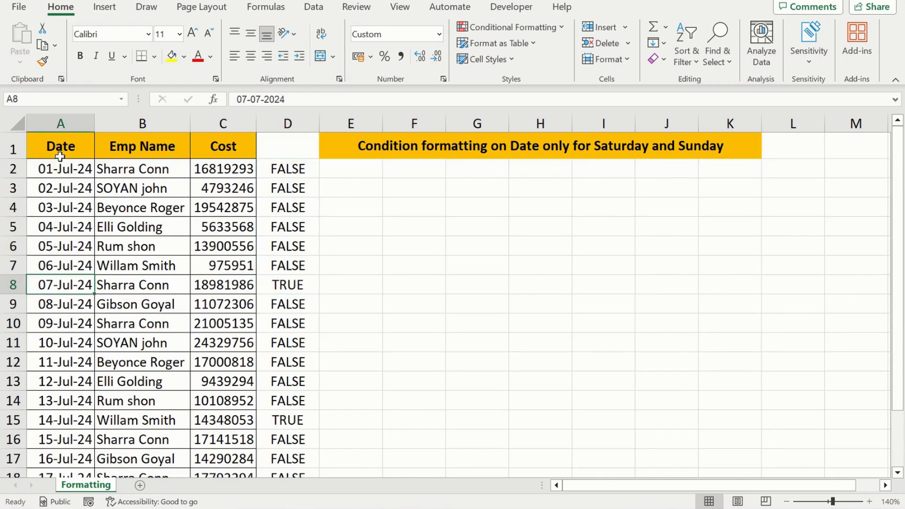
{"action": "key", "text": "shift+Right"}
{"action": "key", "text": "shift+Right"}
{"action": "key", "text": "shift+Right"}
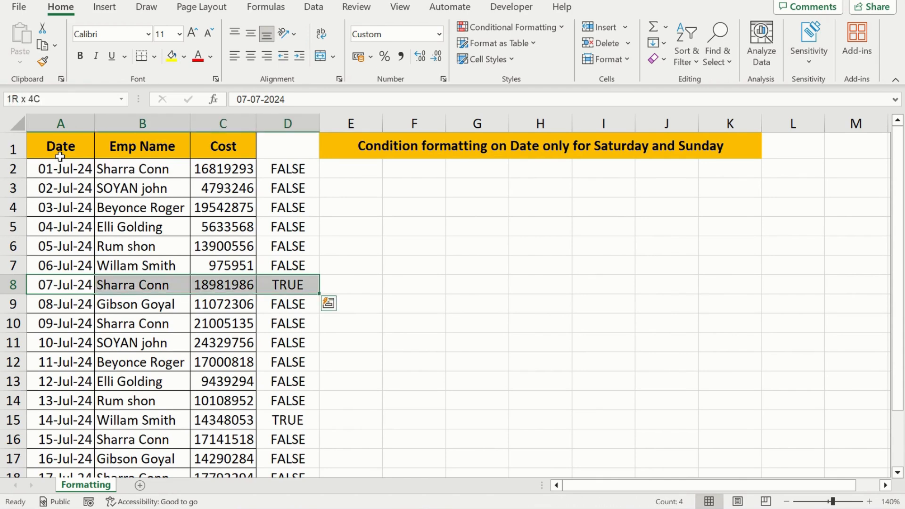
{"action": "key", "text": "Right"}
{"action": "key", "text": "Right"}
{"action": "key", "text": "Right"}
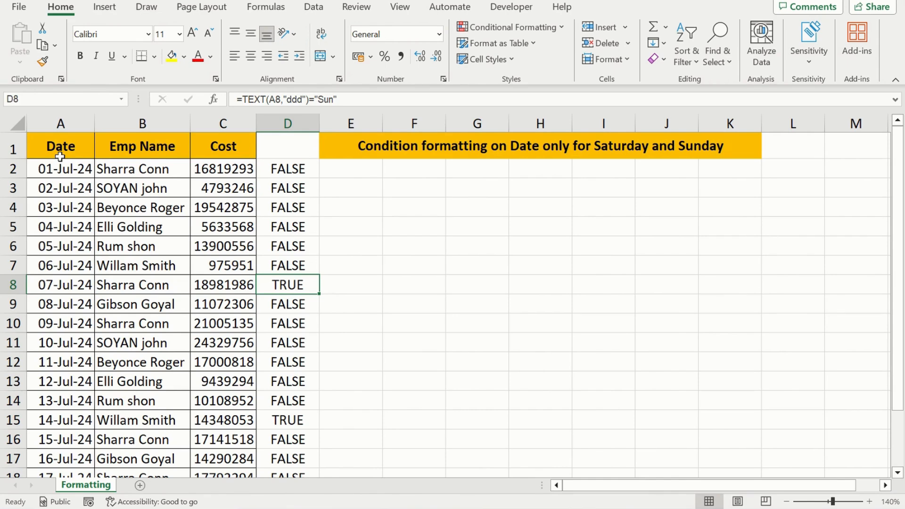
{"action": "key", "text": "Up"}
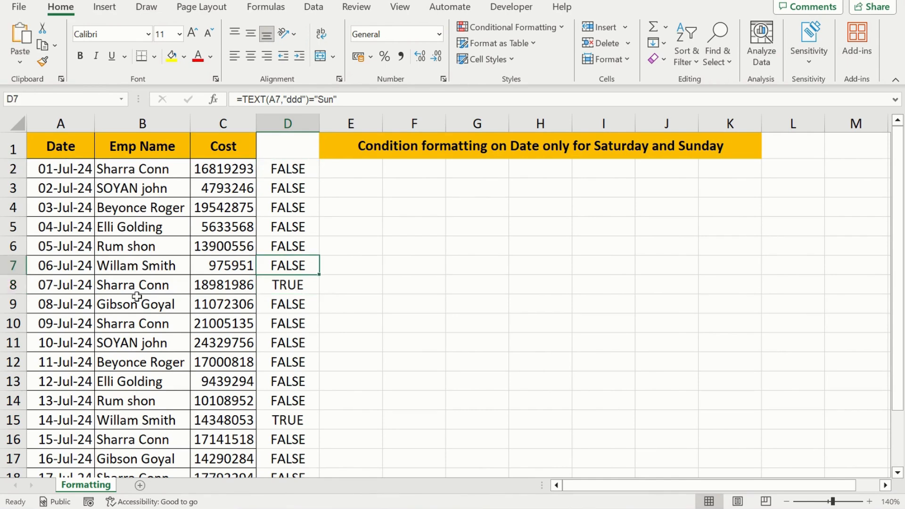
Step: Copy the Sunday test expression TEXT(A2,"ddd")="Sun" from D2's formula without its leading equals sign
{"action": "key", "text": "shift+Down"}
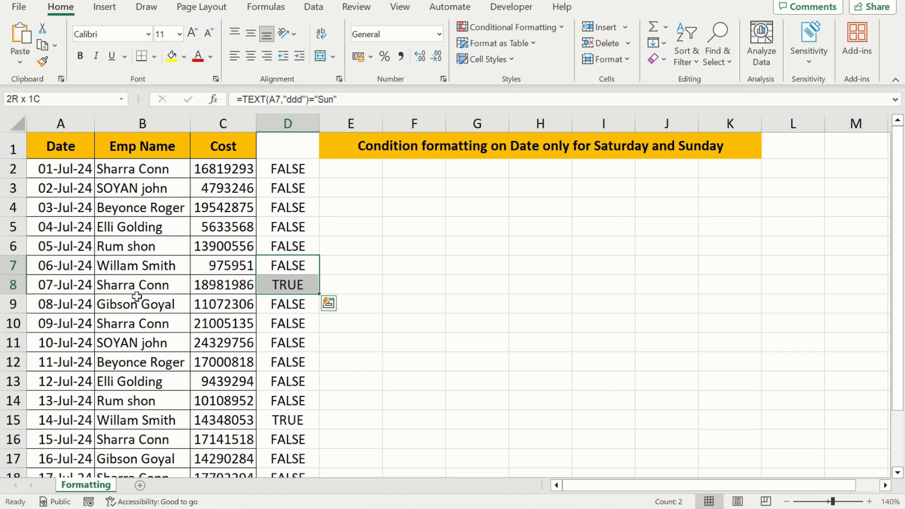
{"action": "key", "text": "ctrl+Up"}
{"action": "key", "text": "Up"}
{"action": "key", "text": "Down"}
{"action": "key", "text": "F2"}
{"action": "key", "text": "ctrl+shift+Left"}
{"action": "key", "text": "ctrl+shift+Left"}
{"action": "key", "text": "ctrl+shift+Left"}
{"action": "key", "text": "ctrl+shift+Left"}
{"action": "key", "text": "ctrl+shift+Left"}
{"action": "key", "text": "ctrl+shift+Left"}
{"action": "key", "text": "ctrl+c"}
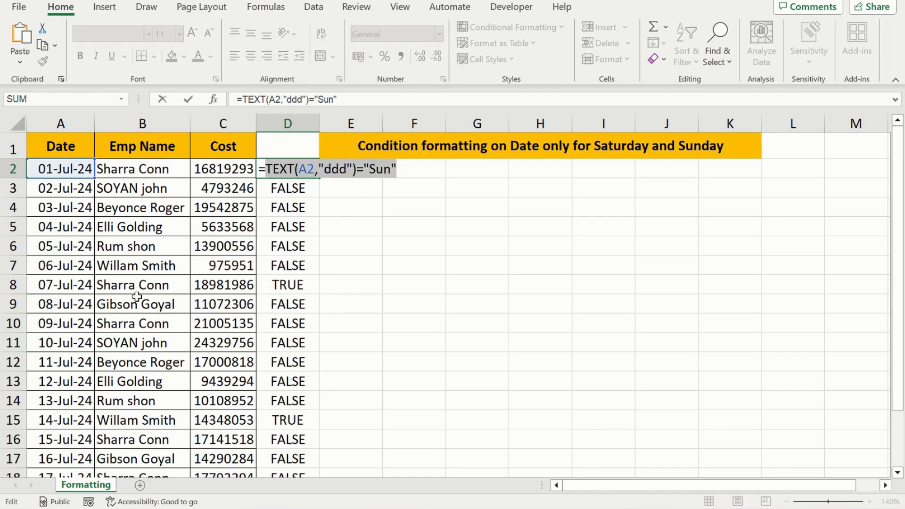
{"action": "key", "text": "Return"}
{"action": "key", "text": "Up"}
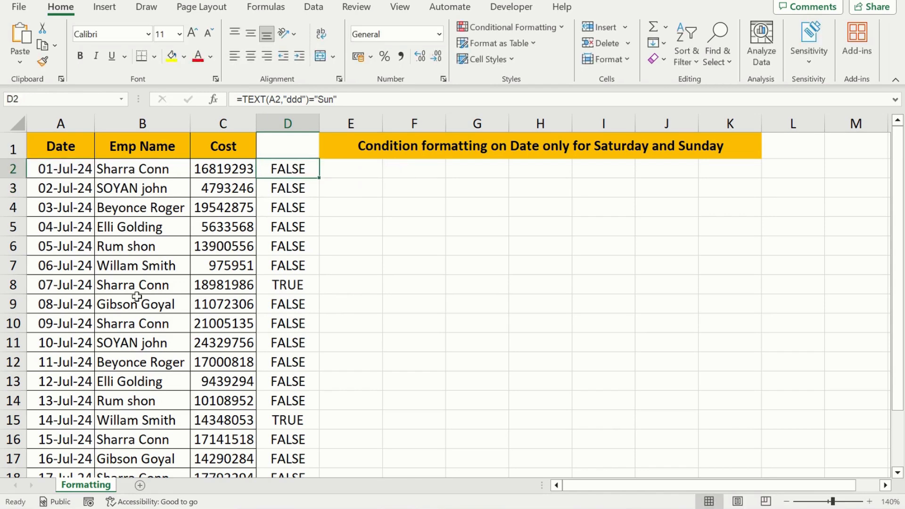
Step: Select the table data A2:C21 and create a new conditional formatting rule that uses a formula to determine which cells to format
{"action": "key", "text": "ctrl+Left"}
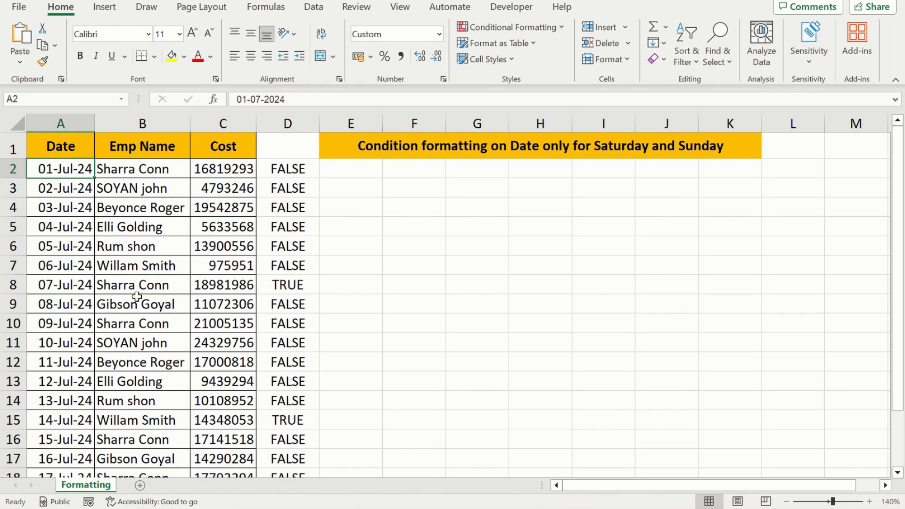
{"action": "key", "text": "shift+Right"}
{"action": "key", "text": "shift+Right"}
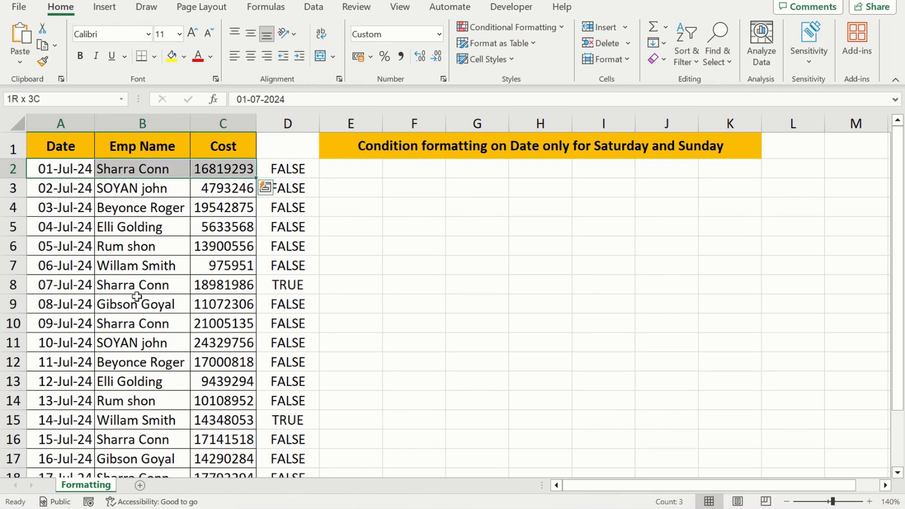
{"action": "key", "text": "ctrl+shift+Down"}
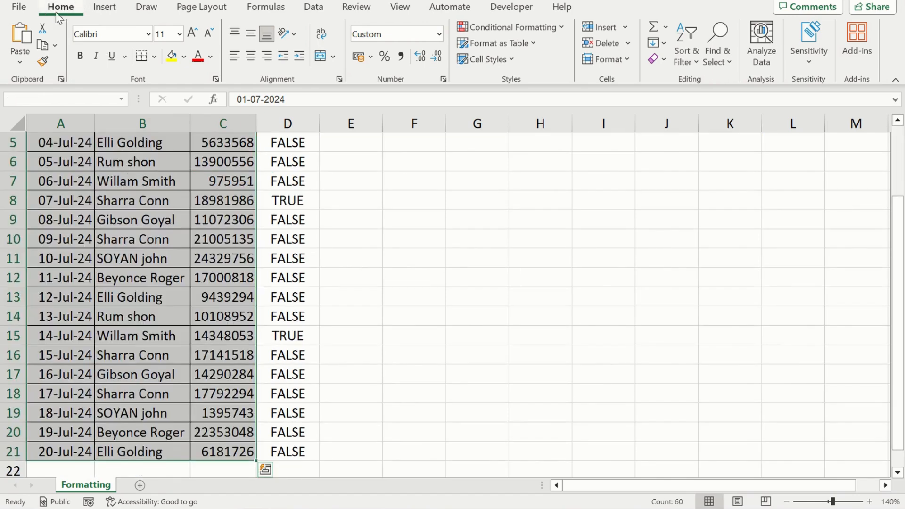
{"action": "left_click", "coordinate": [499, 30]}
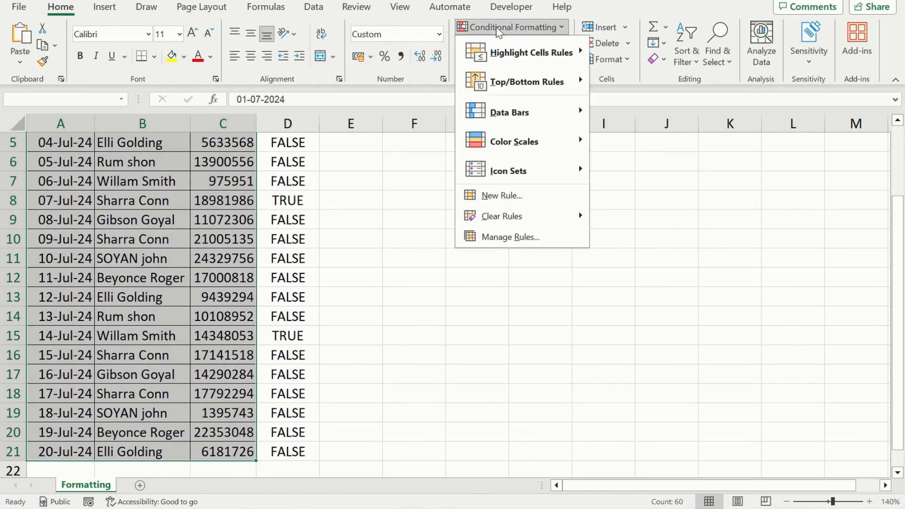
{"action": "left_click", "coordinate": [512, 239]}
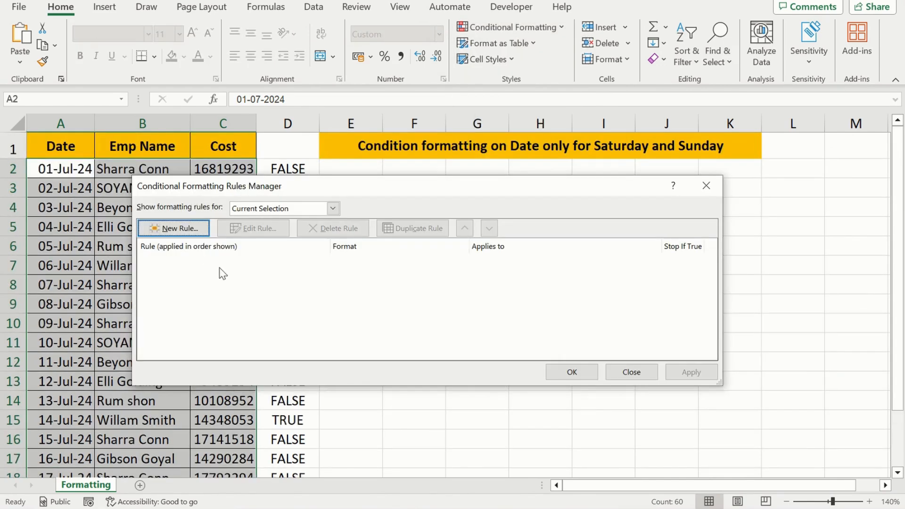
{"action": "left_click", "coordinate": [178, 229]}
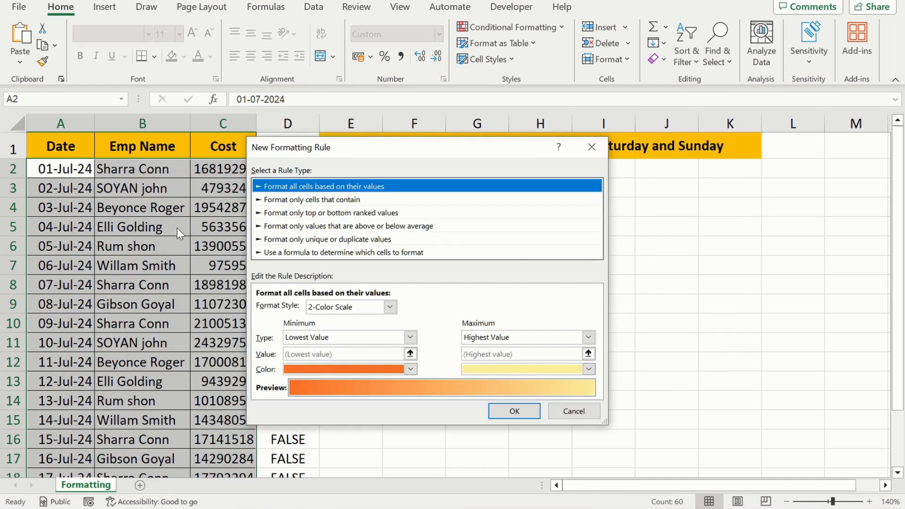
{"action": "left_click", "coordinate": [284, 254]}
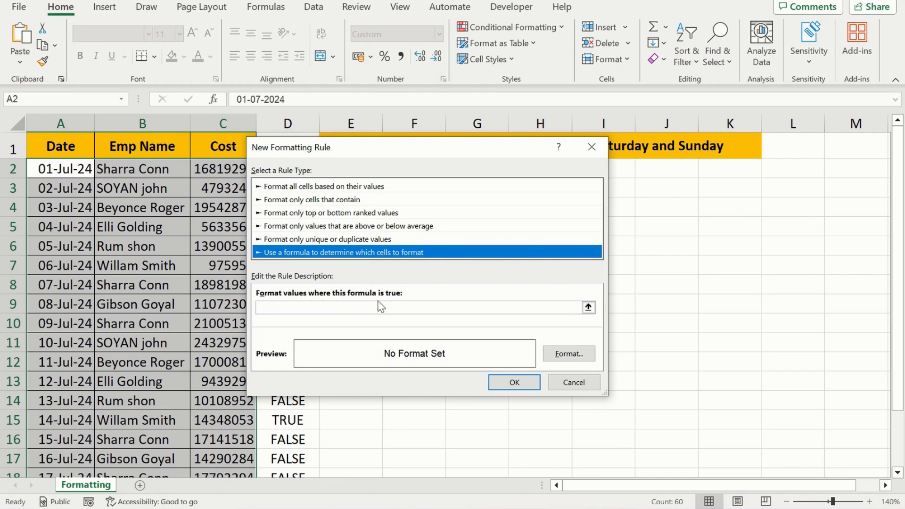
Step: Enter =OR(TEXT(A2,"ddd")="Sun",TEXT(A2,"ddd")="Sat") as the rule's formula, reusing the copied expression for both tests
{"action": "left_click", "coordinate": [284, 307]}
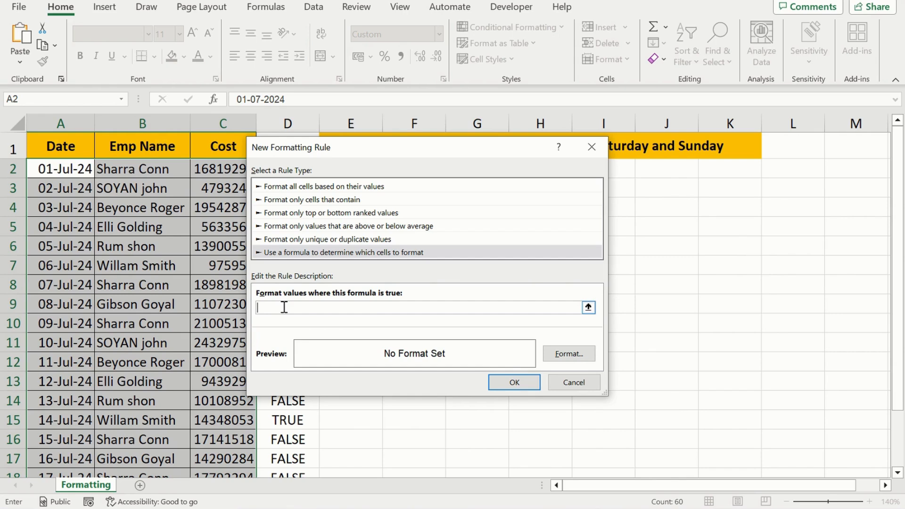
{"action": "type", "text": "=OR("}
{"action": "key", "text": "ctrl+v"}
{"action": "type", "text": ","}
{"action": "key", "text": "ctrl+v"}
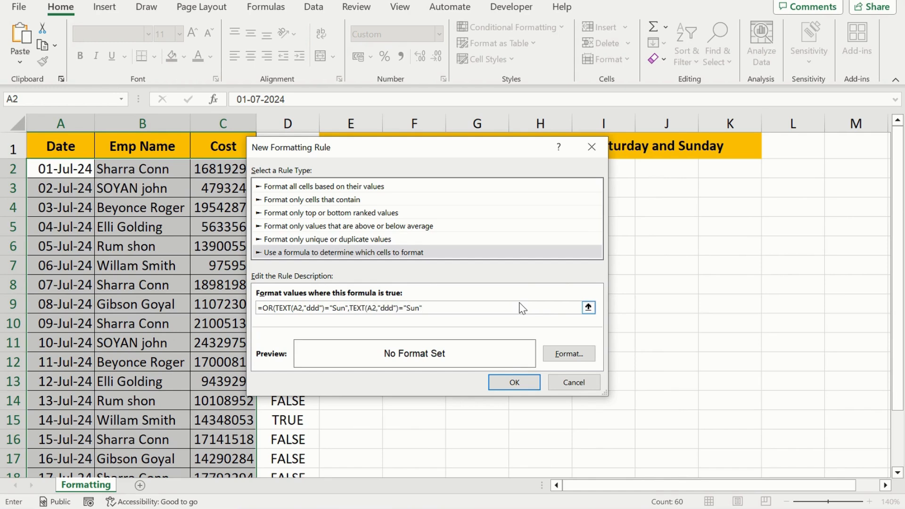
{"action": "type", "text": ")"}
{"action": "left_click", "coordinate": [420, 307]}
{"action": "key", "text": "BackSpace"}
{"action": "key", "text": "BackSpace"}
{"action": "key", "text": "BackSpace"}
{"action": "type", "text": "Sat"}
Step: Set the rule's format to a solid red background fill
{"action": "left_click", "coordinate": [571, 358]}
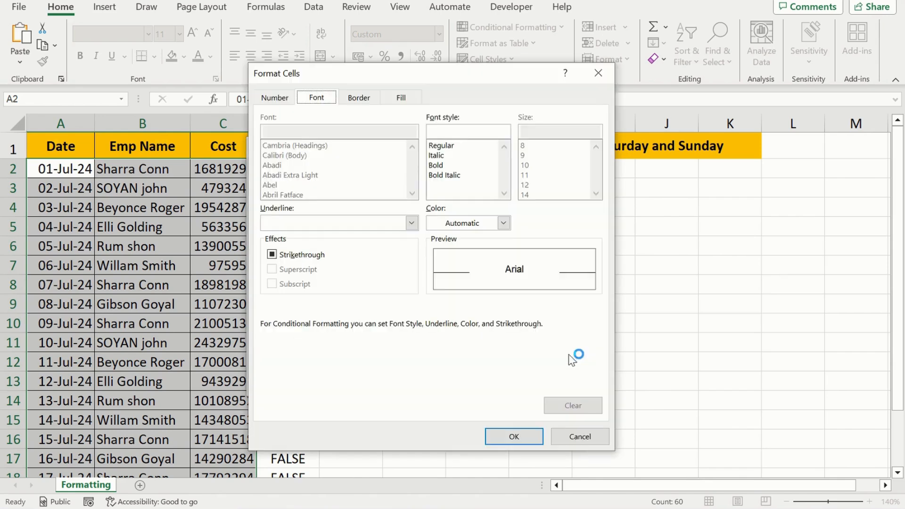
{"action": "left_click", "coordinate": [400, 98]}
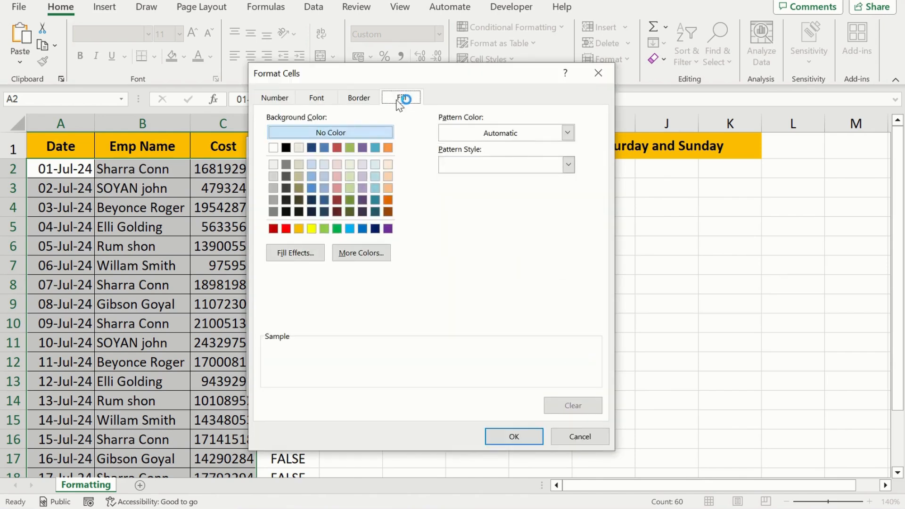
{"action": "left_click", "coordinate": [286, 229]}
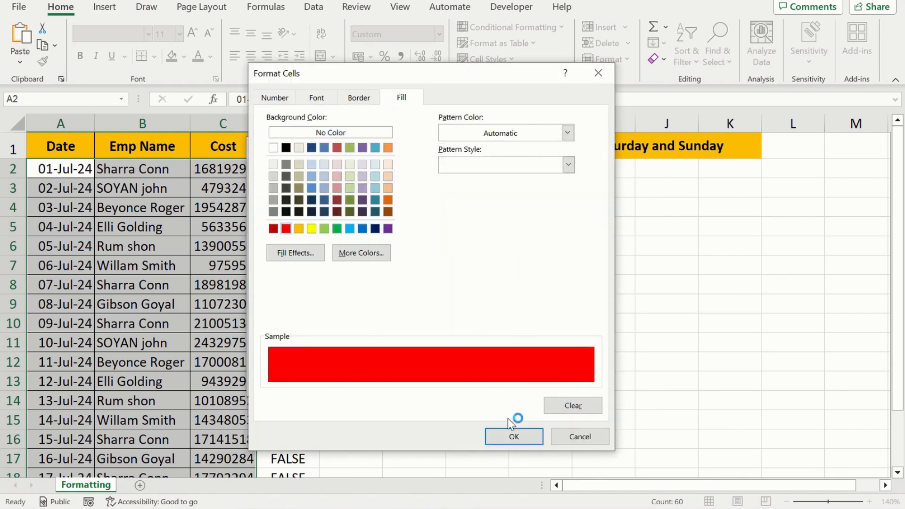
{"action": "left_click", "coordinate": [517, 436]}
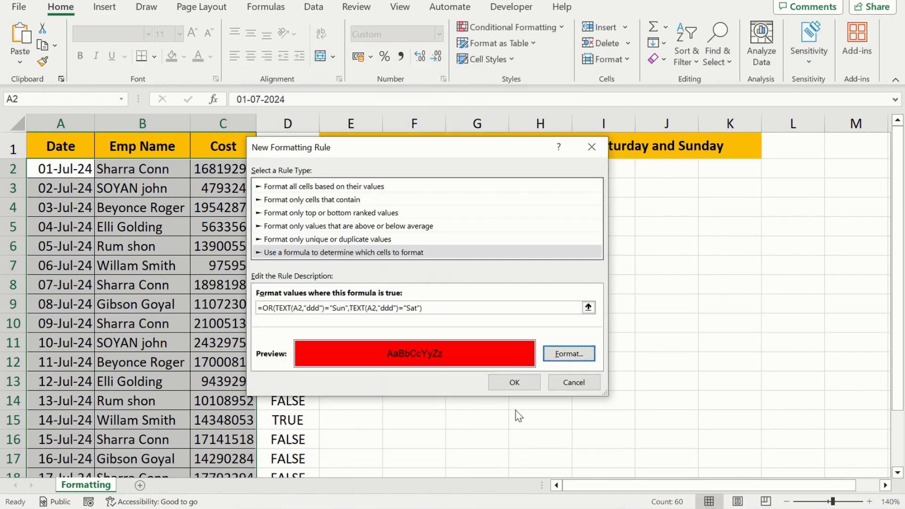
Step: Apply the red rule to A2:C21 with column A locked: =OR(TEXT($A2,"ddd")="Sun",TEXT($A2,"ddd")="Sat")
{"action": "left_click", "coordinate": [508, 383]}
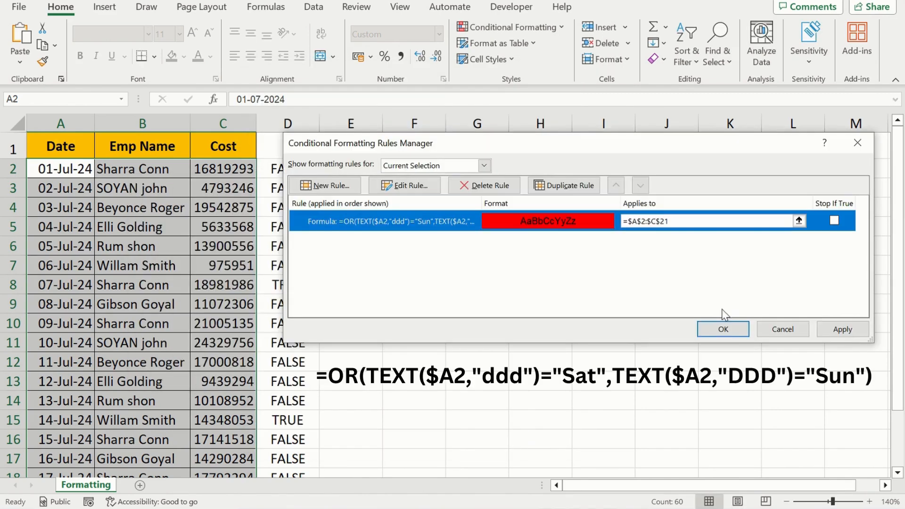
{"action": "left_click", "coordinate": [841, 331]}
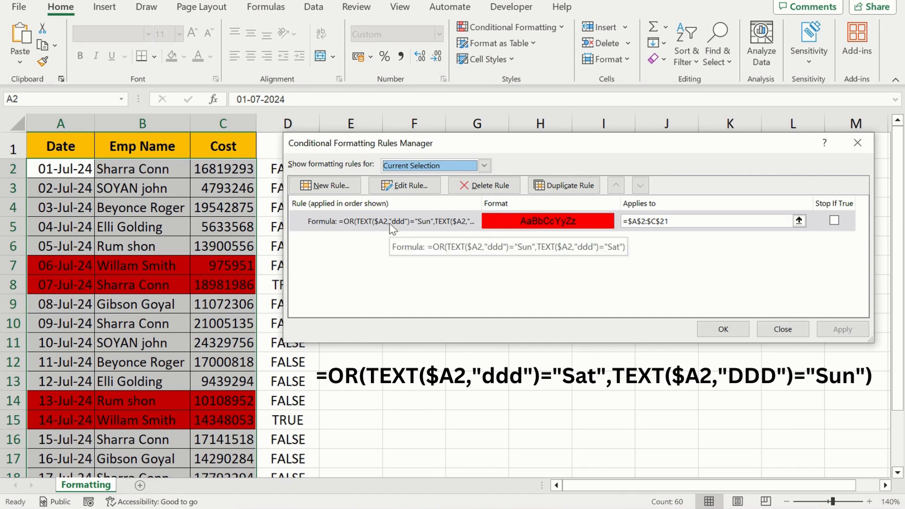
{"action": "left_click", "coordinate": [723, 330]}
Step: Clear the Sunday test formulas from D2 down through the last table row
{"action": "left_click", "coordinate": [297, 272]}
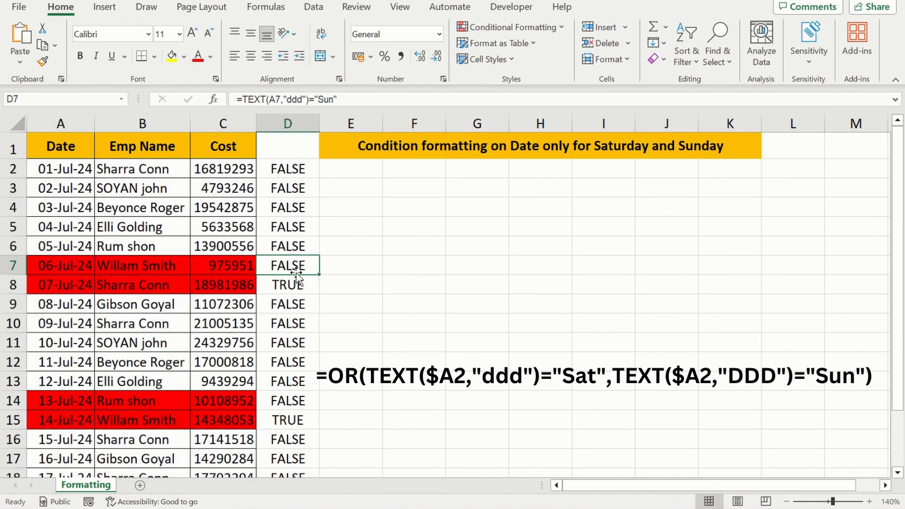
{"action": "key", "text": "Up"}
{"action": "key", "text": "Up"}
{"action": "key", "text": "Up"}
{"action": "key", "text": "Up"}
{"action": "key", "text": "Up"}
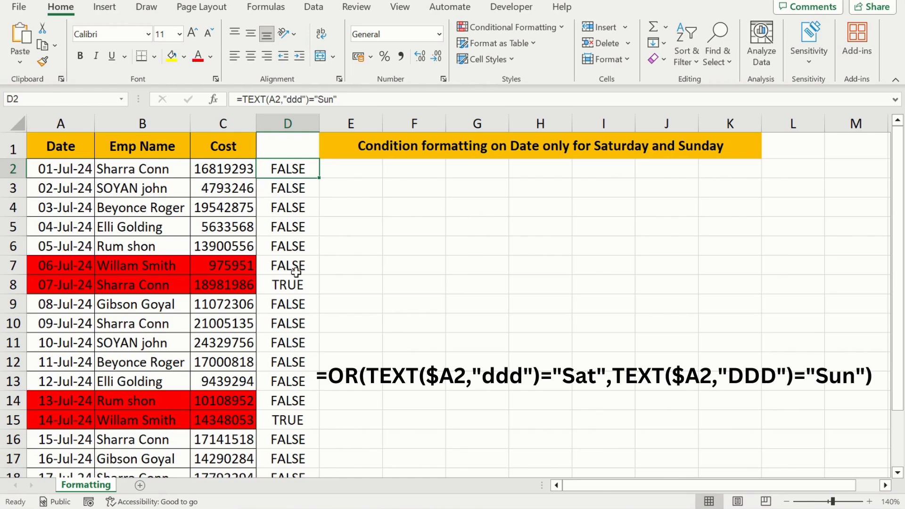
{"action": "key", "text": "ctrl+shift+Down"}
{"action": "key", "text": "Delete"}
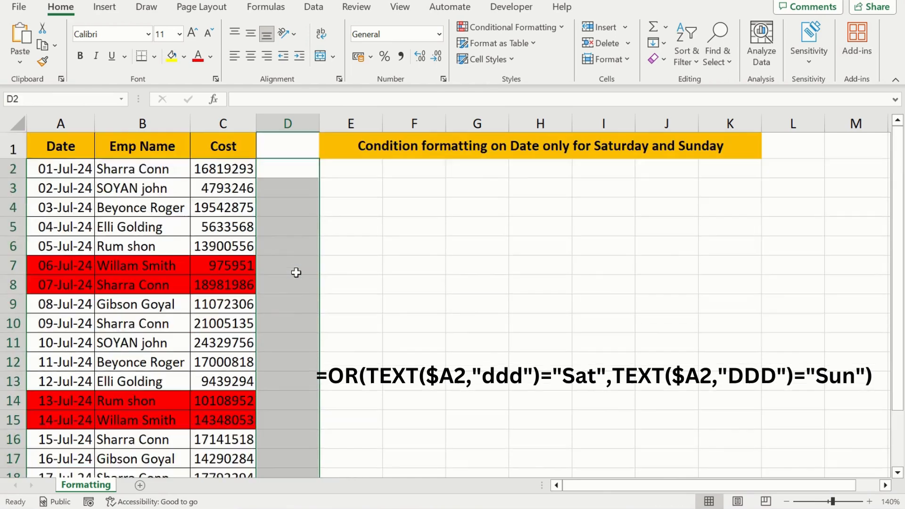
{"action": "key", "text": "Up"}
{"action": "key", "text": "Down"}
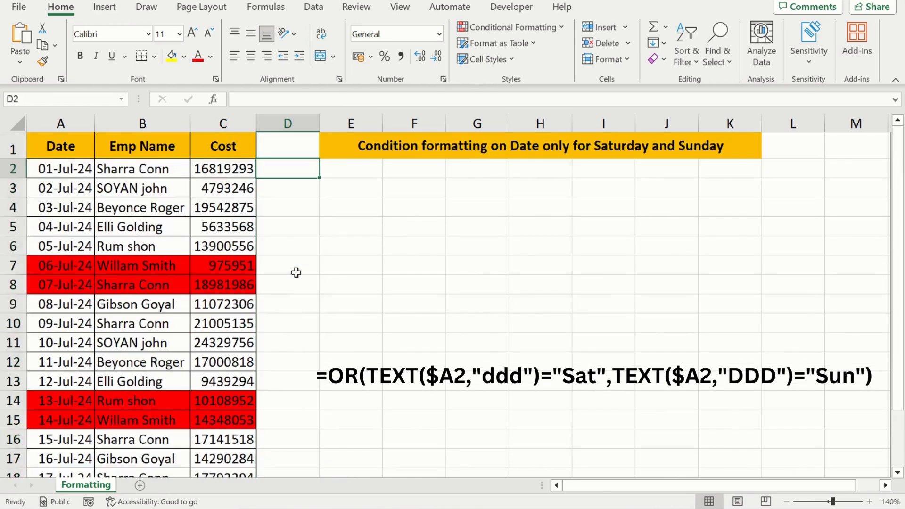
Step: Start an OR formula in D2 with the Saturday test TEXT($A2,"ddd")="Sat" as its first condition
{"action": "type", "text": "=or"}
{"action": "key", "text": "Tab"}
{"action": "type", "text": "TEX"}
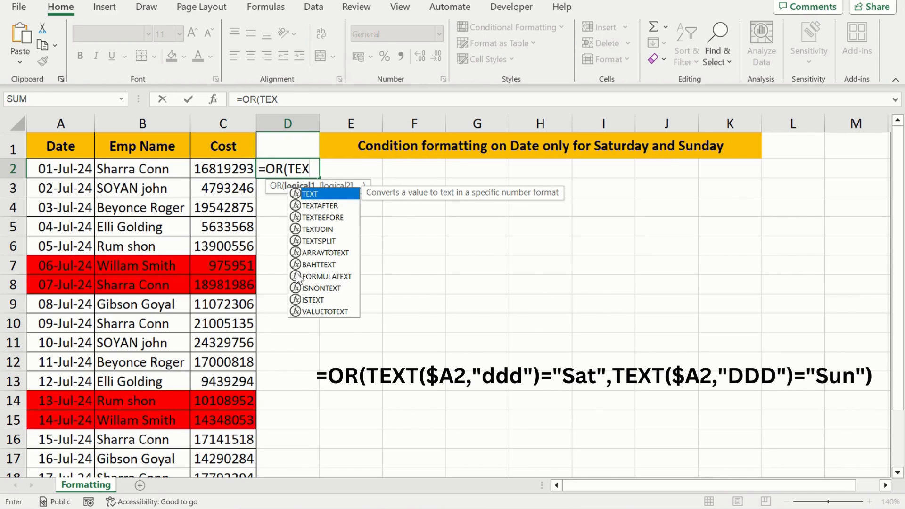
{"action": "key", "text": "Tab"}
{"action": "key", "text": "Left"}
{"action": "key", "text": "Left"}
{"action": "key", "text": "Left"}
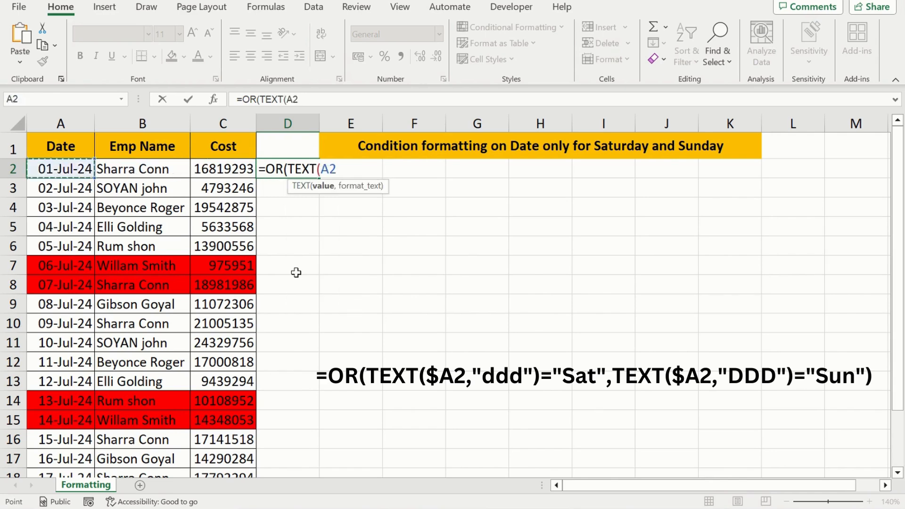
{"action": "key", "text": "F4"}
{"action": "key", "text": "F4"}
{"action": "key", "text": "F4"}
{"action": "type", "text": ",\""}
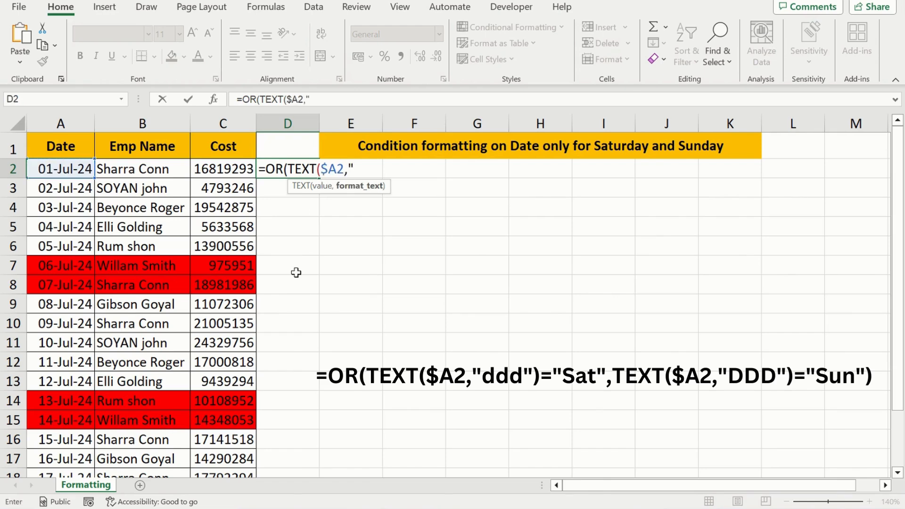
{"action": "type", "text": "ddd\")="}
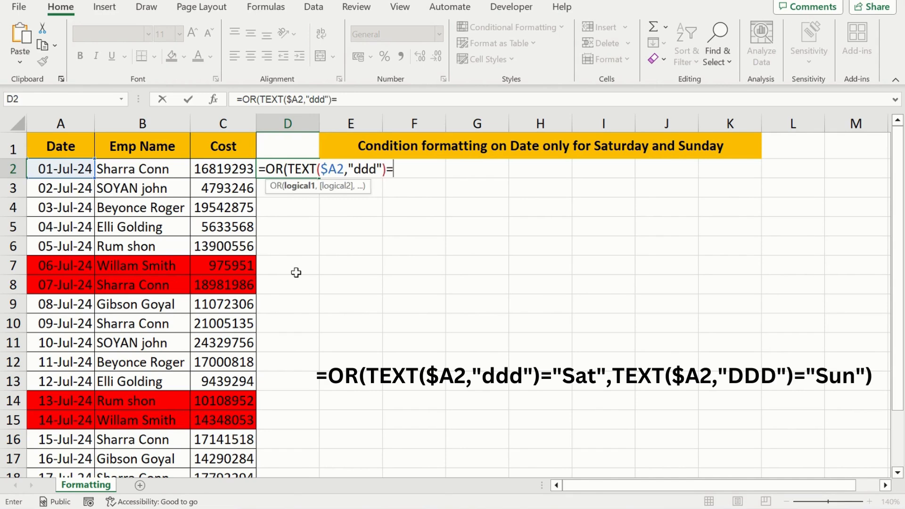
{"action": "type", "text": "\"Sat\","}
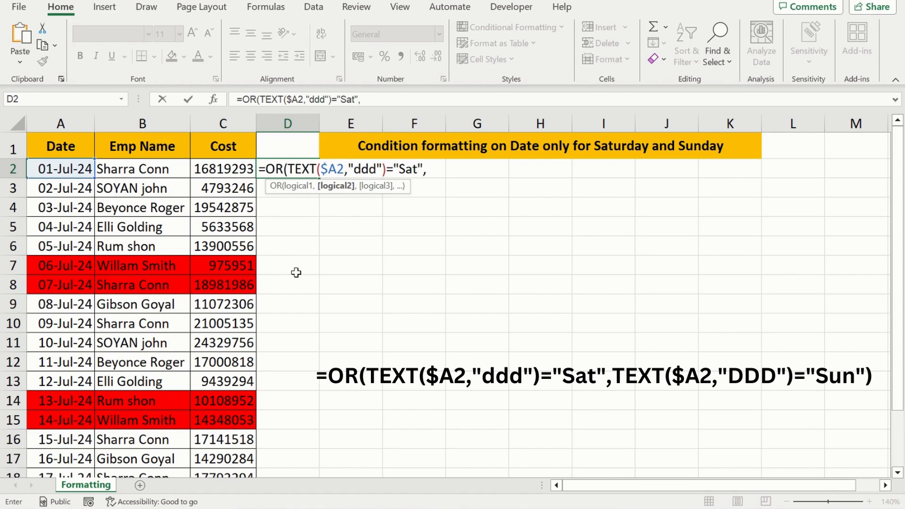
Step: Complete D2's OR formula with TEXT($A2,"DDD")="Sun" as its second condition and enter it
{"action": "type", "text": "tex"}
{"action": "key", "text": "Tab"}
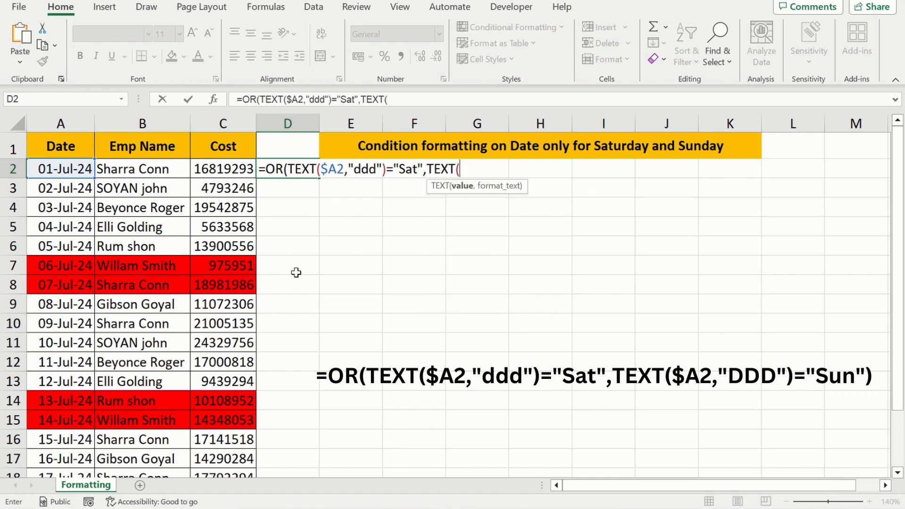
{"action": "left_click", "coordinate": [65, 171]}
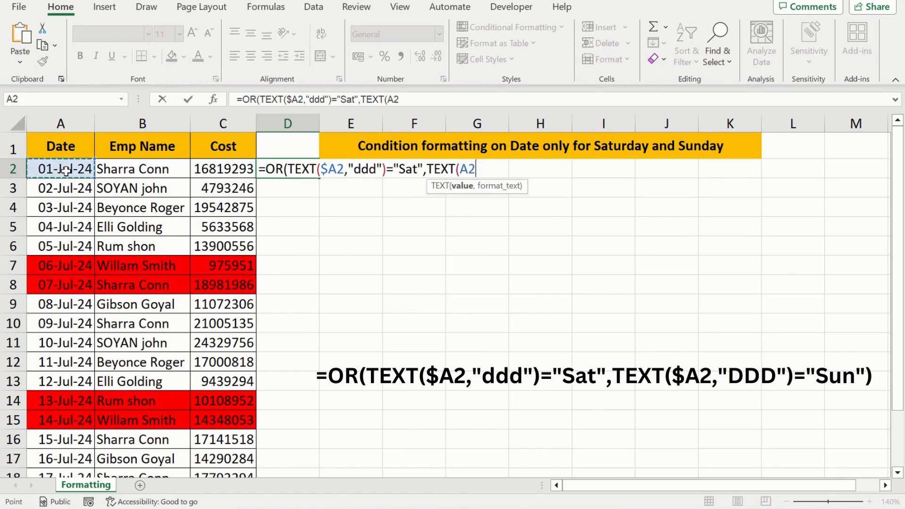
{"action": "key", "text": "F4"}
{"action": "key", "text": "F4"}
{"action": "key", "text": "F4"}
{"action": "type", "text": ",\""}
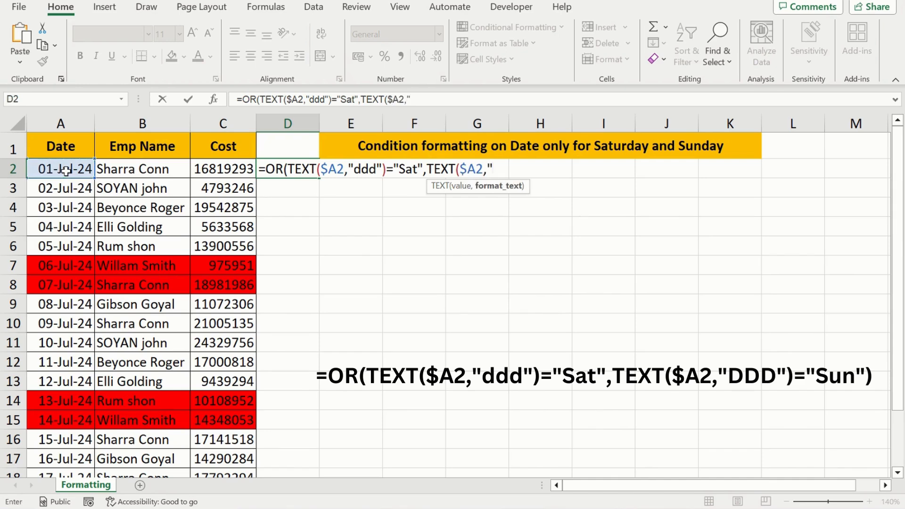
{"action": "type", "text": "DDD\")"}
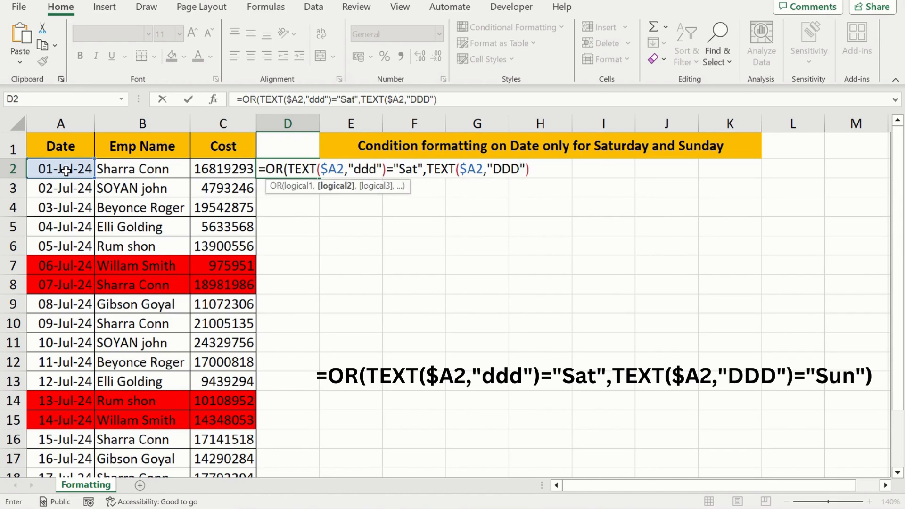
{"action": "type", "text": "=\"Sa"}
{"action": "key", "text": "BackSpace"}
{"action": "key", "text": "BackSpace"}
{"action": "type", "text": "Sun\")"}
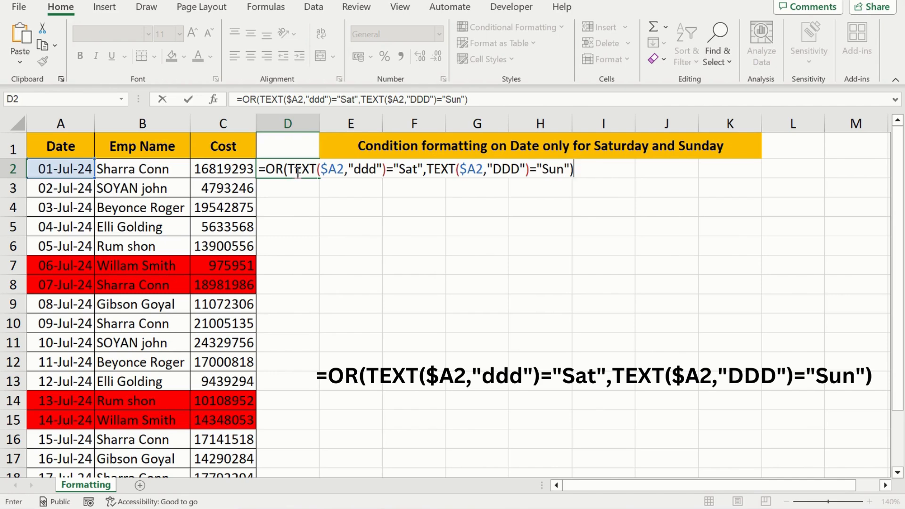
{"action": "key", "text": "Return"}
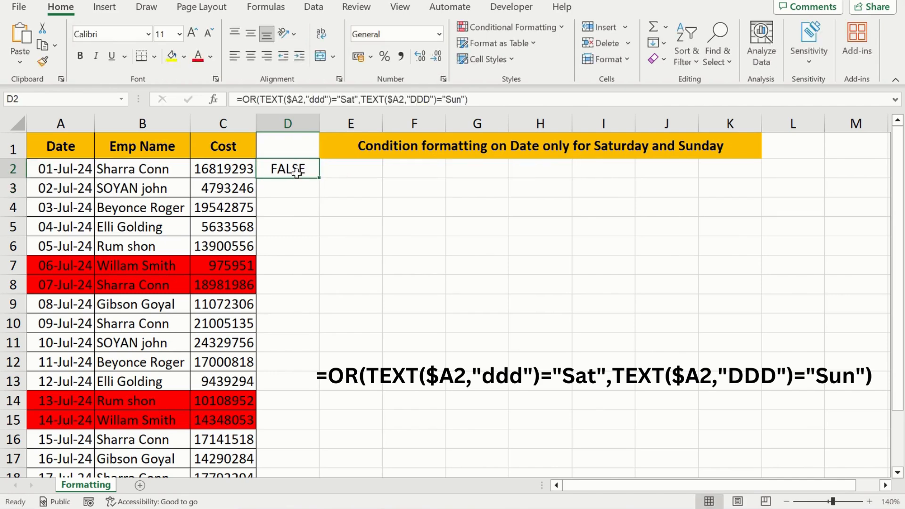
Step: Fill the combined Saturday-or-Sunday formula from D2 down to D21
{"action": "key", "text": "Up"}
{"action": "key", "text": "Left"}
{"action": "key", "text": "ctrl+Down"}
{"action": "key", "text": "Right"}
{"action": "key", "text": "ctrl+shift+Up"}
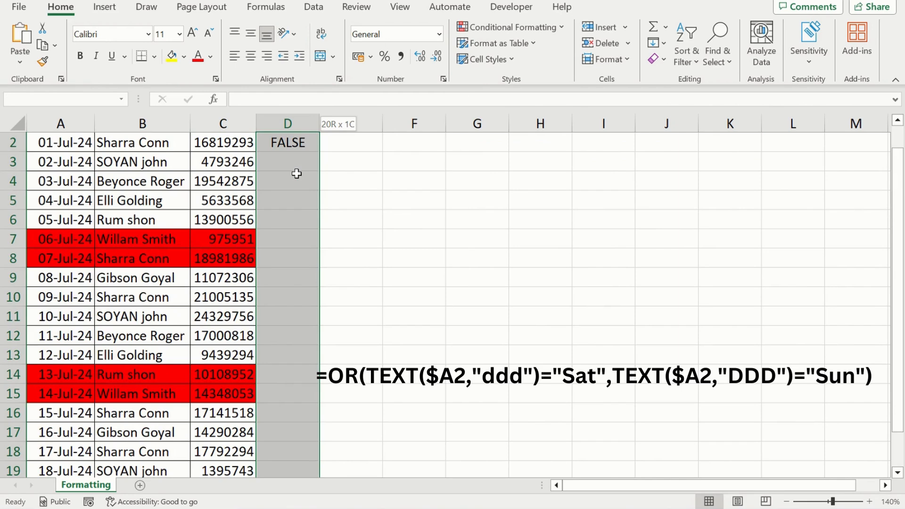
{"action": "key", "text": "ctrl+d"}
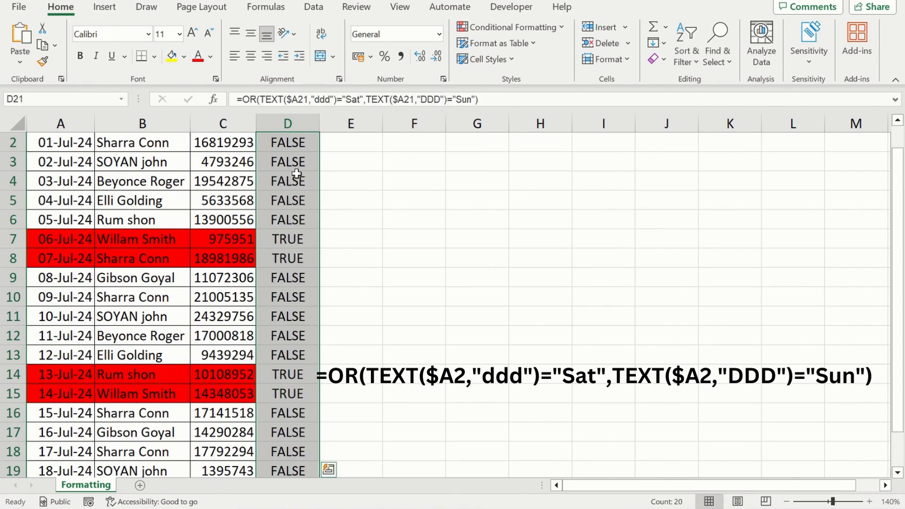
Step: Compare the combined formula's results down column D with the dates and the red-highlighted weekend rows
{"action": "key", "text": "ctrl+Up"}
{"action": "key", "text": "Up"}
{"action": "key", "text": "Down"}
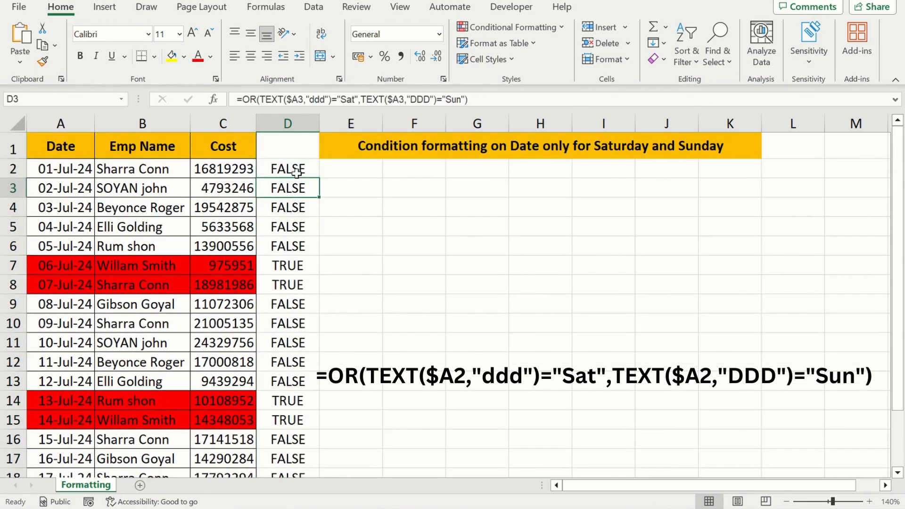
{"action": "key", "text": "ctrl+Left"}
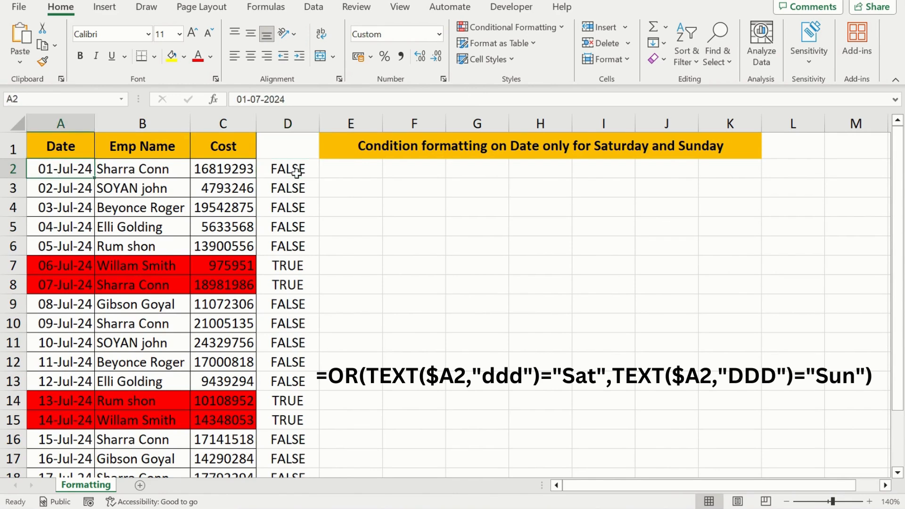
{"action": "key", "text": "Right"}
{"action": "key", "text": "Right"}
{"action": "key", "text": "Right"}
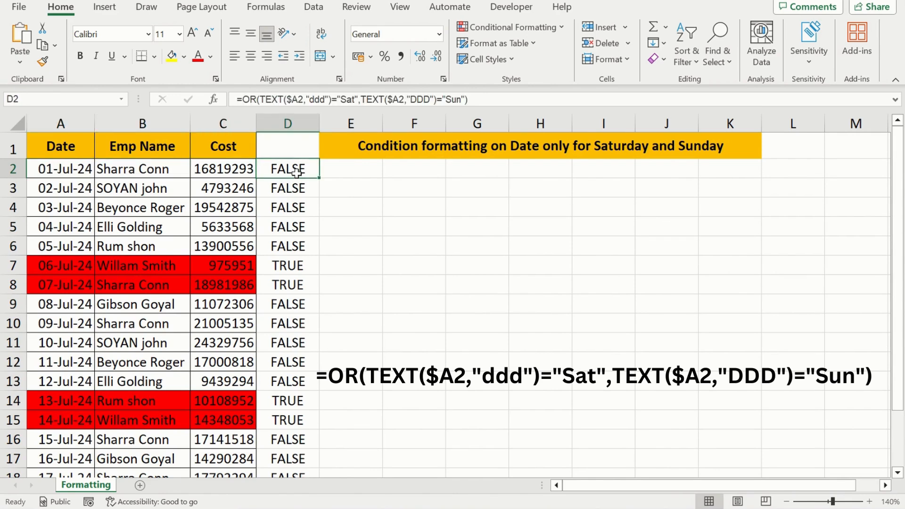
{"action": "key", "text": "Down"}
{"action": "key", "text": "Down"}
{"action": "key", "text": "Down"}
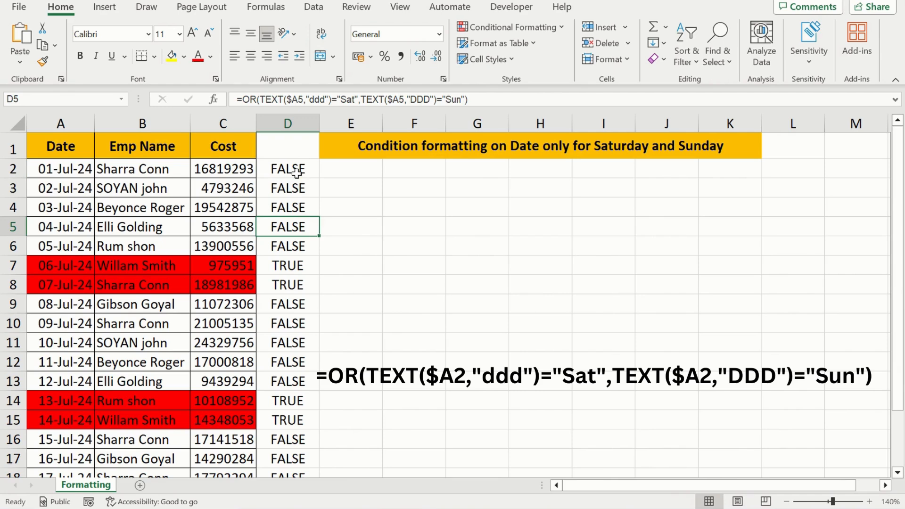
{"action": "key", "text": "Down"}
{"action": "key", "text": "Down"}
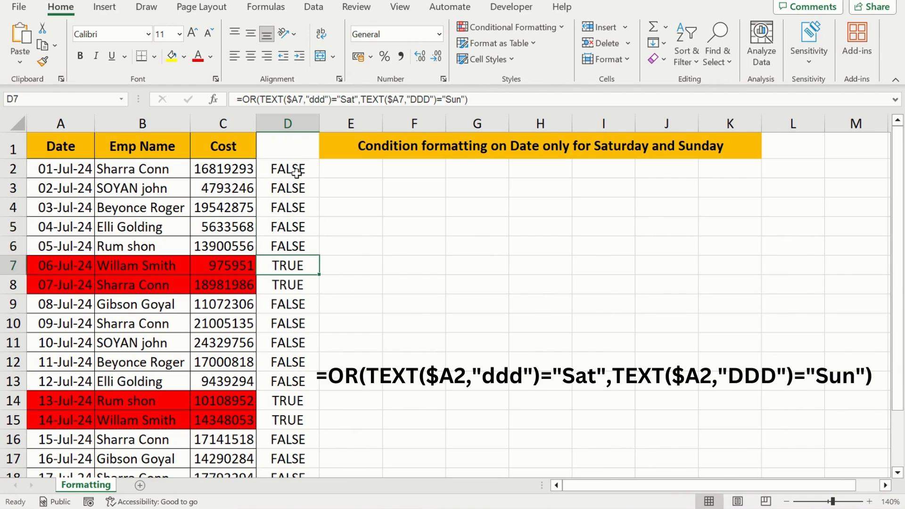
{"action": "key", "text": "Left"}
{"action": "key", "text": "Left"}
{"action": "key", "text": "Right"}
{"action": "key", "text": "Right"}
{"action": "key", "text": "Down"}
{"action": "key", "text": "Up"}
{"action": "key", "text": "Down"}
{"action": "key", "text": "Down"}
{"action": "key", "text": "Down"}
{"action": "key", "text": "Down"}
{"action": "key", "text": "Down"}
{"action": "key", "text": "Down"}
{"action": "key", "text": "Down"}
{"action": "key", "text": "Down"}
{"action": "key", "text": "Down"}
{"action": "key", "text": "Down"}
{"action": "key", "text": "Down"}
{"action": "key", "text": "Down"}
{"action": "key", "text": "Down"}
{"action": "key", "text": "Down"}
Step: Copy the formula text from D2 and enter it in E3 as visible text: =OR(TEXT($A2,"ddd")="Sat",TEXT($A2,"DDD")="Sun")
{"action": "key", "text": "ctrl+Up"}
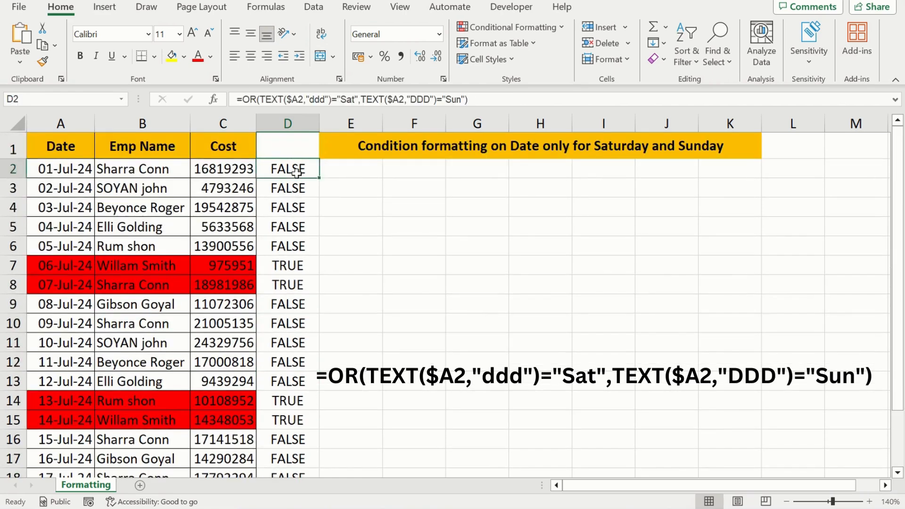
{"action": "key", "text": "F2"}
{"action": "key", "text": "ctrl+shift+Left"}
{"action": "key", "text": "ctrl+shift+Left"}
{"action": "key", "text": "ctrl+shift+Left"}
{"action": "key", "text": "ctrl+shift+Left"}
{"action": "key", "text": "ctrl+shift+Left"}
{"action": "key", "text": "ctrl+shift+Left"}
{"action": "key", "text": "ctrl+shift+Left"}
{"action": "key", "text": "ctrl+shift+Left"}
{"action": "key", "text": "ctrl+shift+Left"}
{"action": "key", "text": "ctrl+shift+Left"}
{"action": "key", "text": "ctrl+shift+Left"}
{"action": "key", "text": "ctrl+shift+Left"}
{"action": "key", "text": "ctrl+shift+Left"}
{"action": "key", "text": "ctrl+shift+Left"}
{"action": "key", "text": "ctrl+shift+Left"}
{"action": "key", "text": "ctrl+shift+Left"}
{"action": "key", "text": "ctrl+shift+Left"}
{"action": "key", "text": "ctrl+shift+Left"}
{"action": "key", "text": "ctrl+shift+Left"}
{"action": "key", "text": "ctrl+c"}
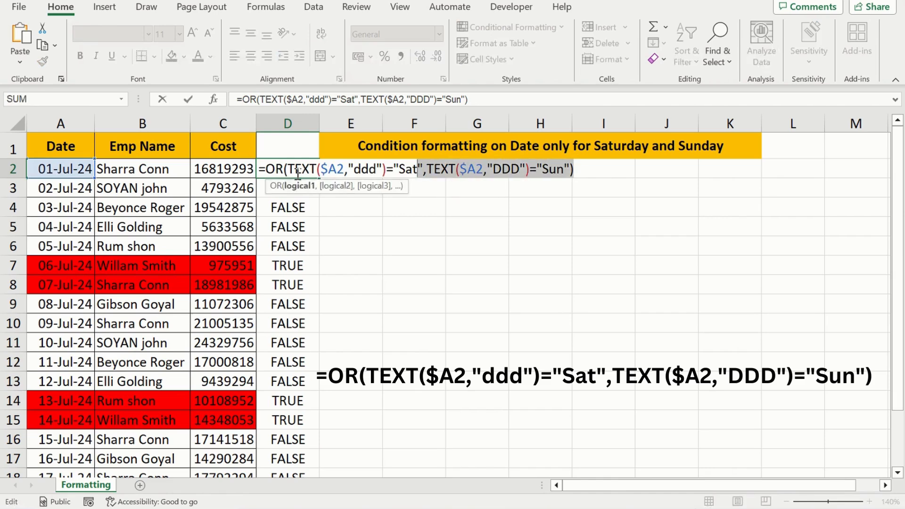
{"action": "key", "text": "Return"}
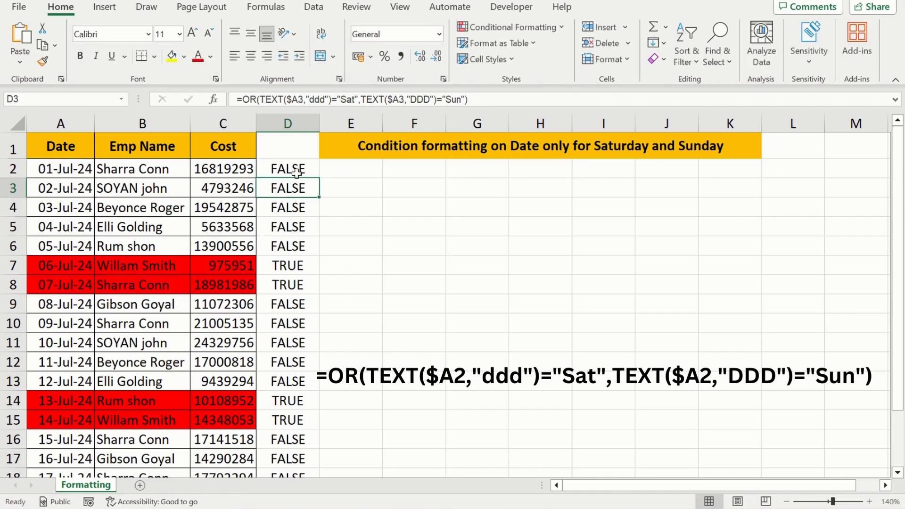
{"action": "key", "text": "Right"}
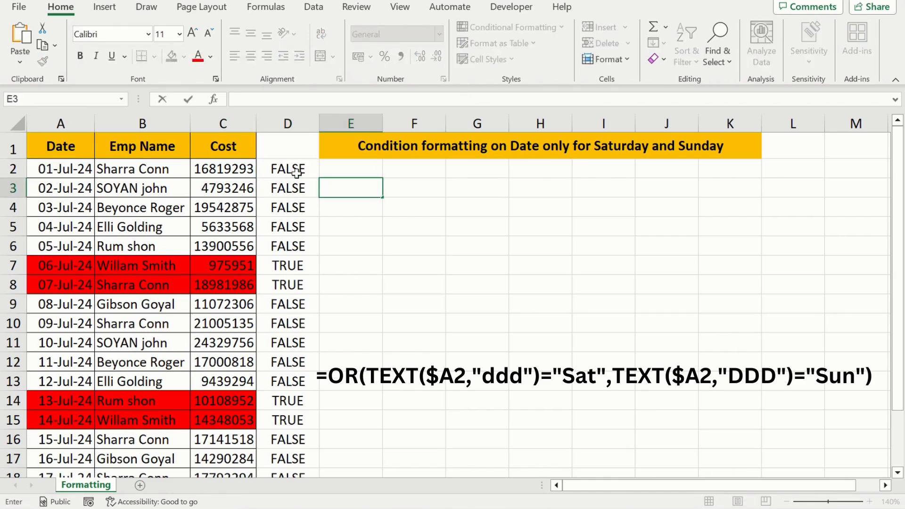
{"action": "key", "text": "ctrl+v"}
{"action": "key", "text": "Return"}
{"action": "key", "text": "Down"}
{"action": "key", "text": "Down"}
{"action": "key", "text": "Down"}
{"action": "key", "text": "Down"}
{"action": "key", "text": "Down"}
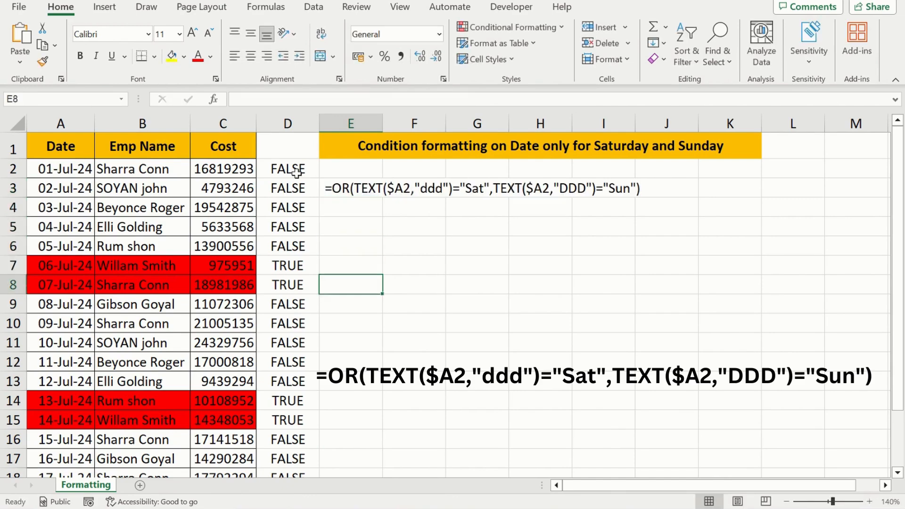